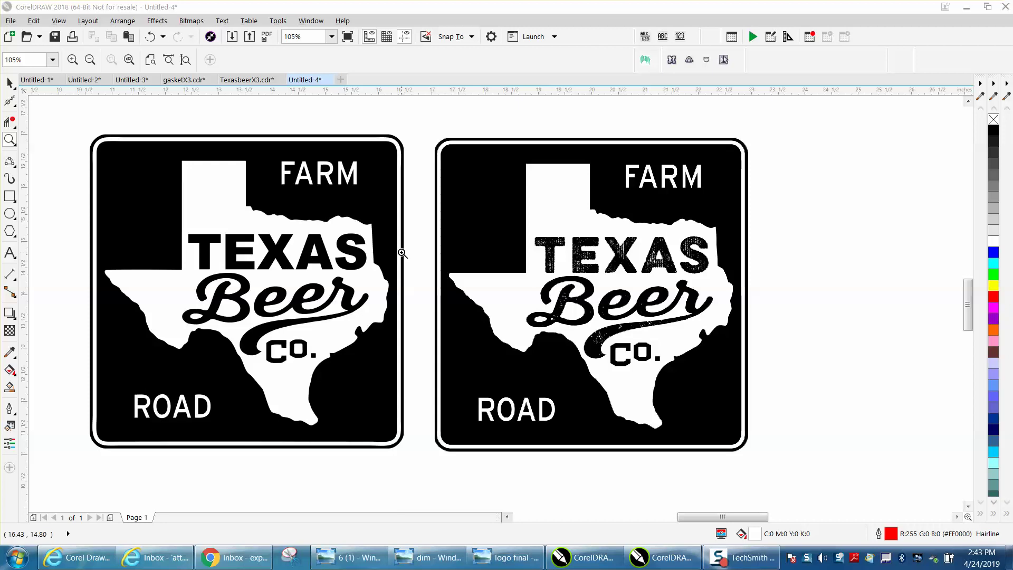
- Zoom in to inspect both signs, then select the right bitmap sign
drag(185, 224, 376, 307)
scroll(376, 307, down, 3)
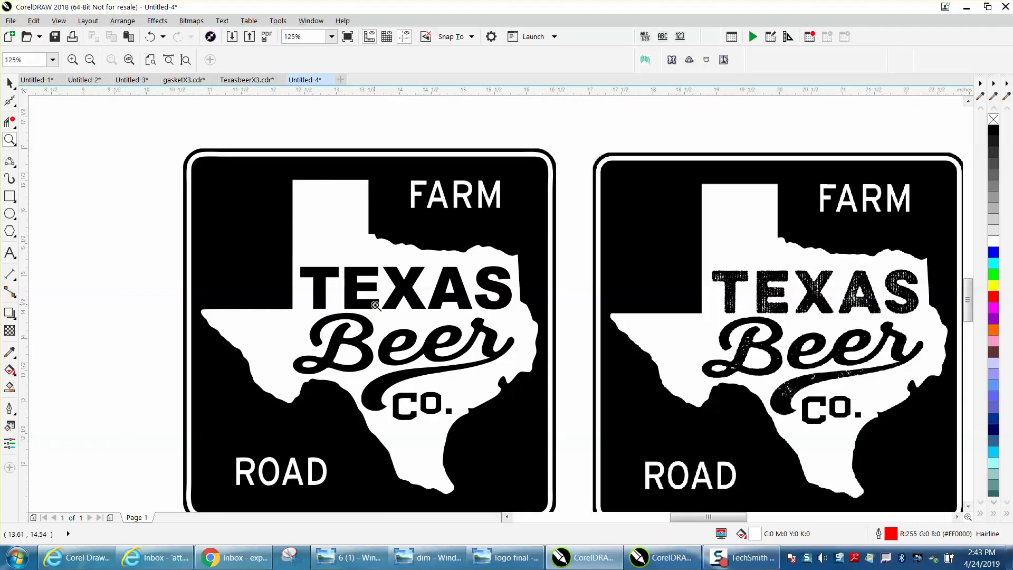
scroll(395, 301, down, 1)
click(10, 82)
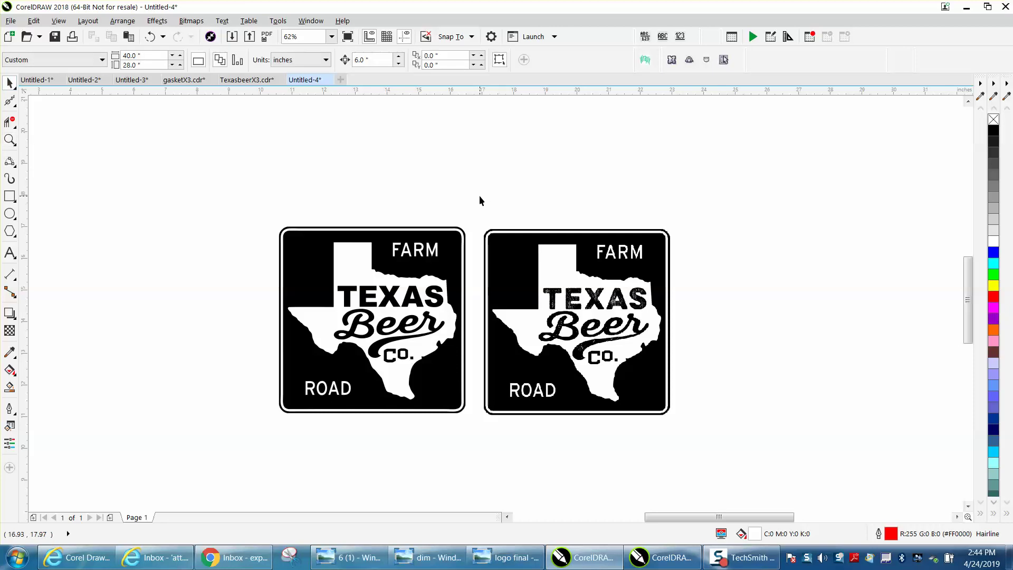
drag(479, 219, 721, 422)
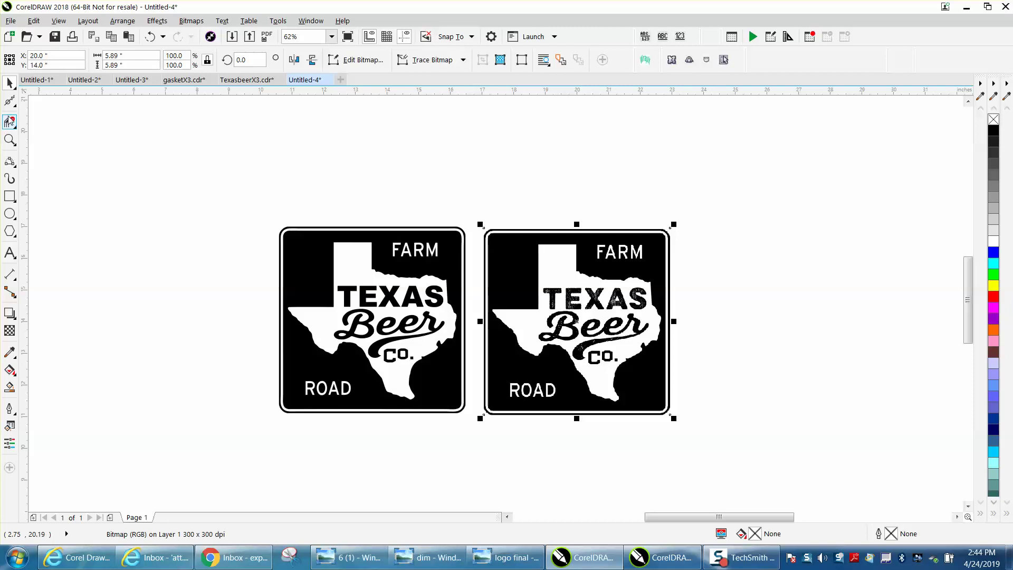
click(10, 139)
drag(486, 228, 735, 420)
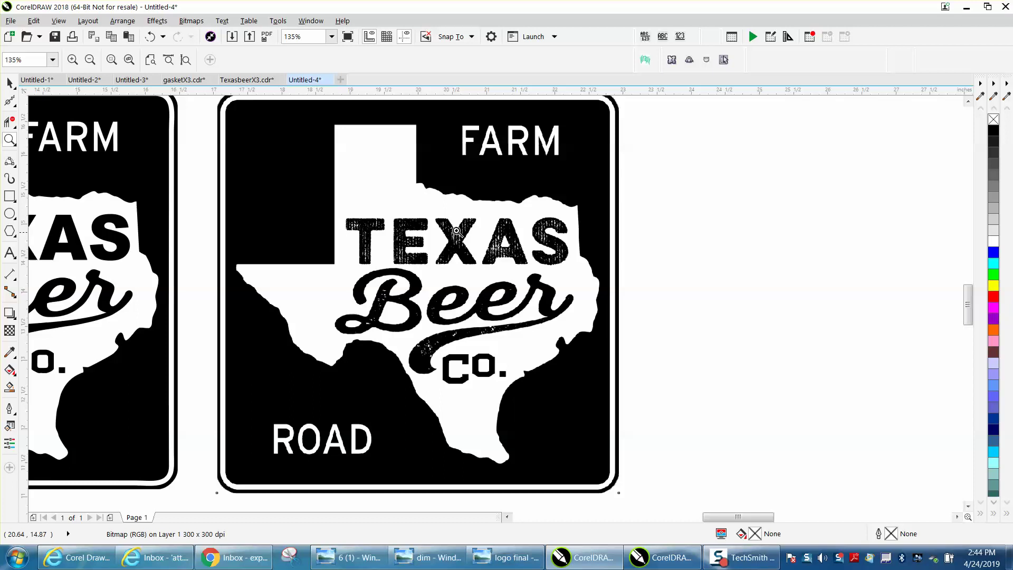
right_click(472, 242)
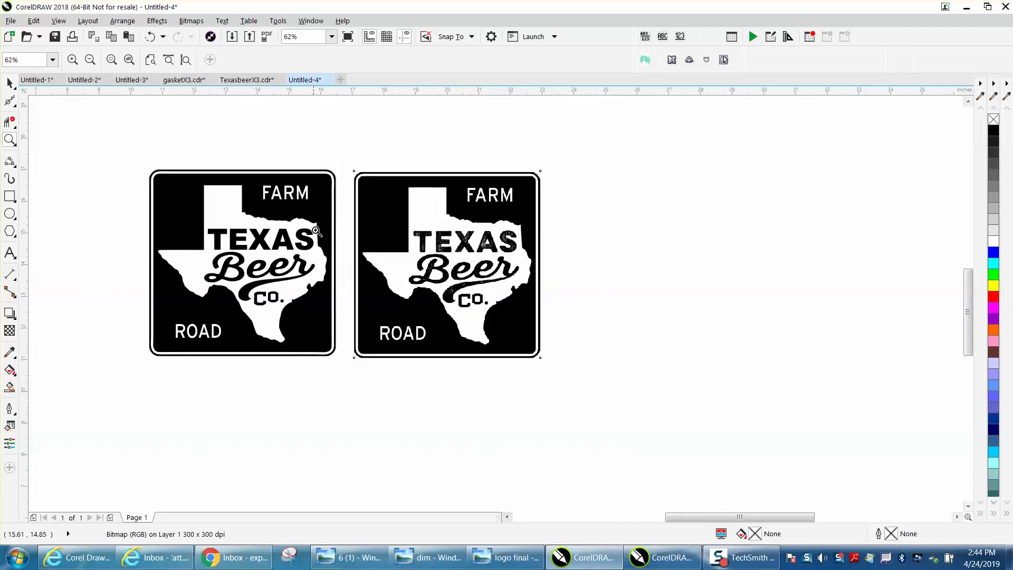
click(10, 82)
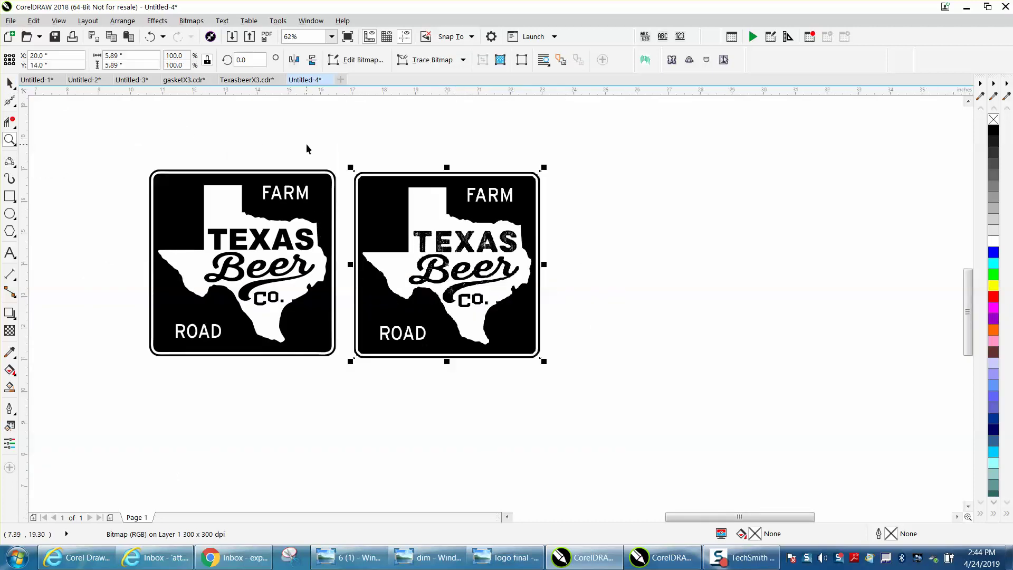
click(360, 107)
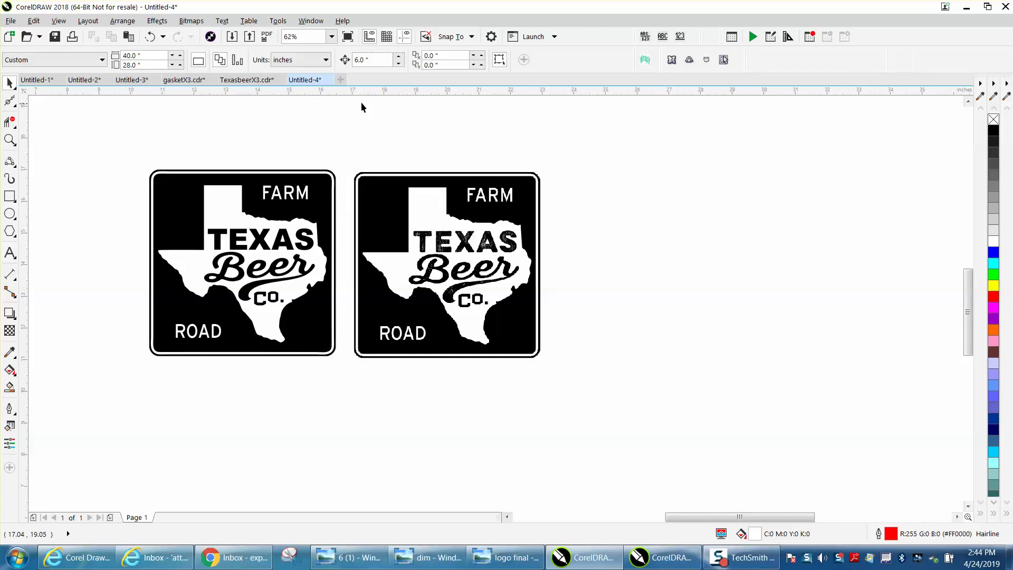
click(366, 172)
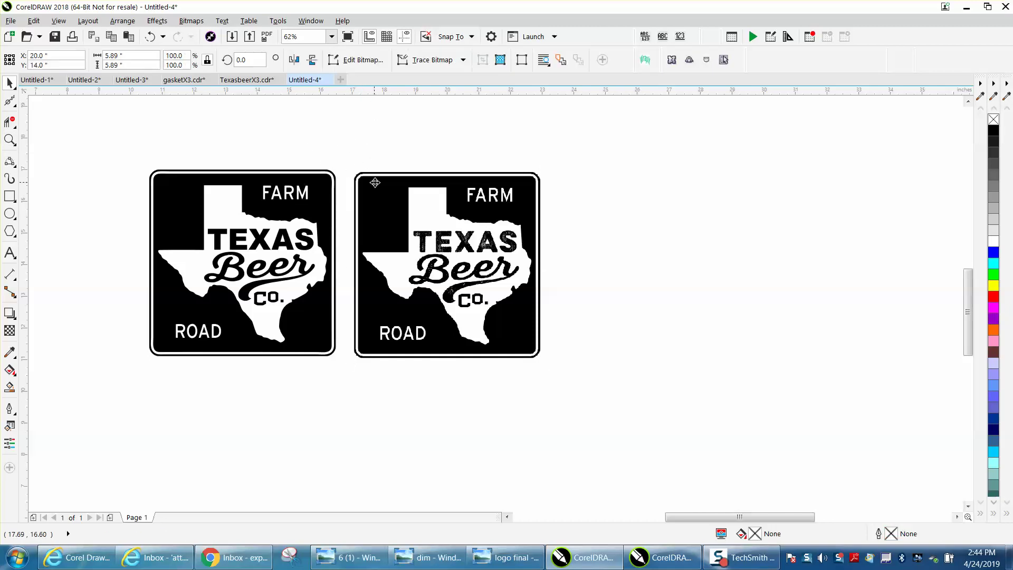
- Resample the right bitmap sign to 300 dpi
click(190, 21)
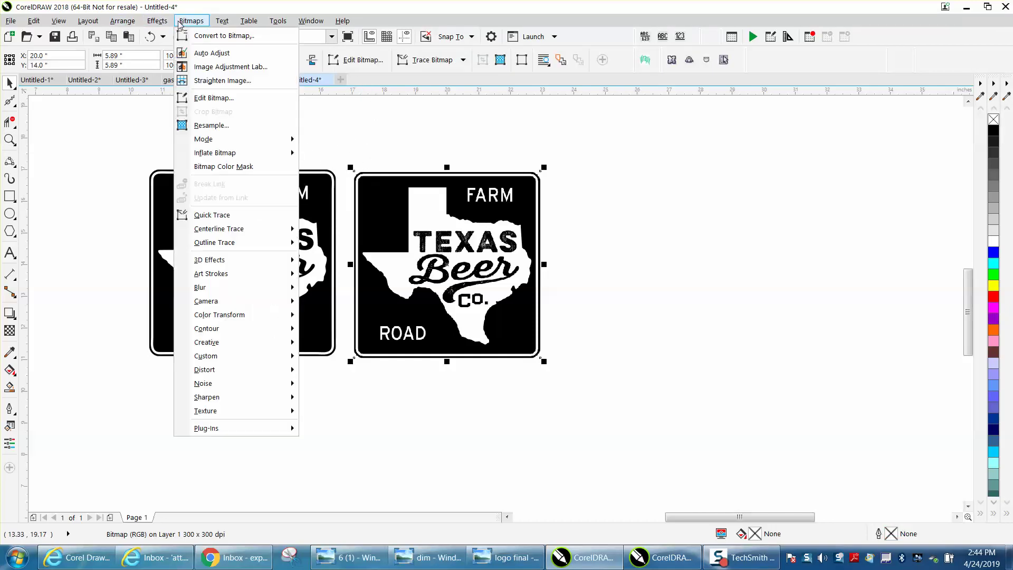
click(206, 36)
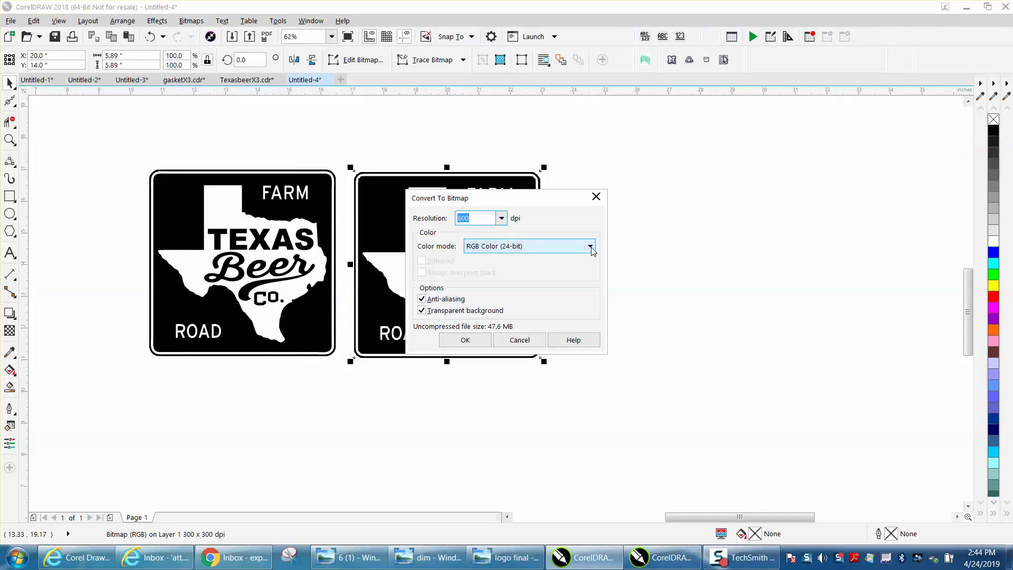
click(596, 197)
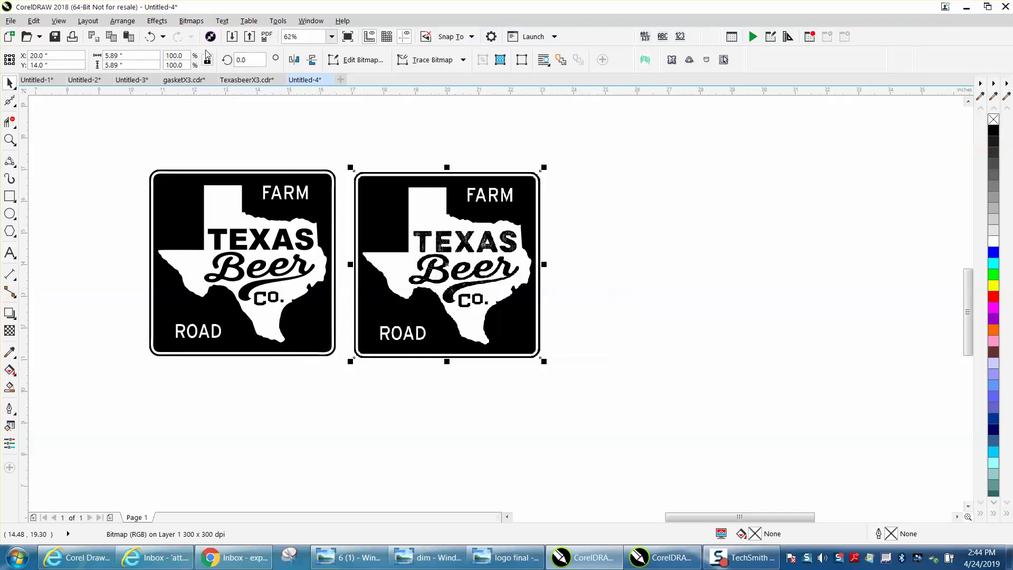
click(192, 21)
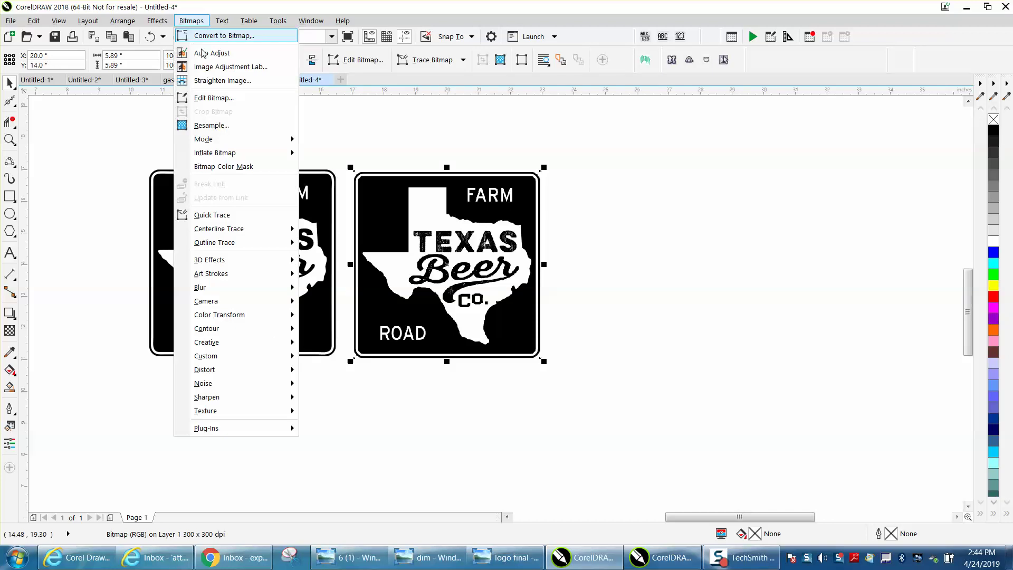
click(213, 128)
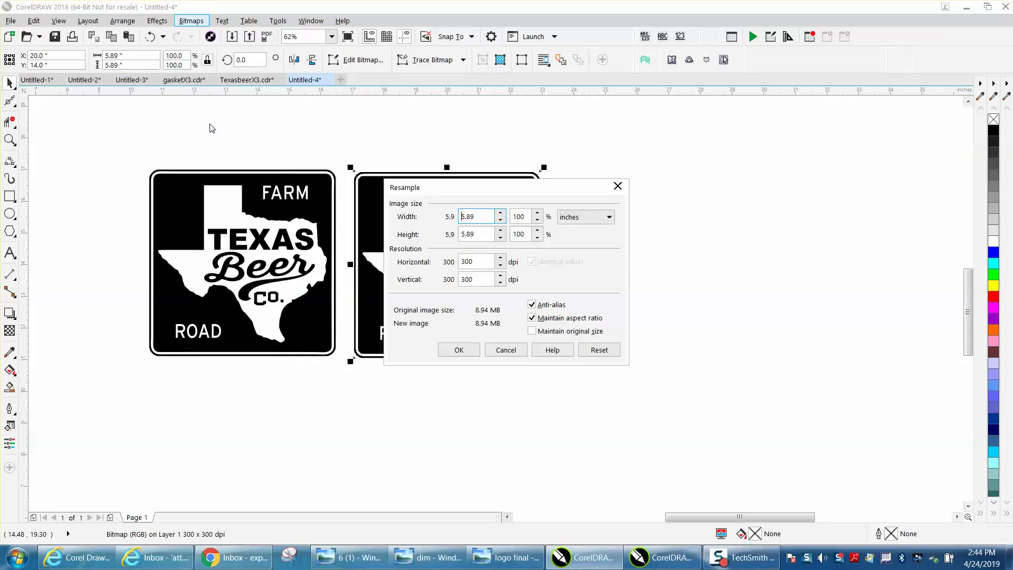
click(471, 351)
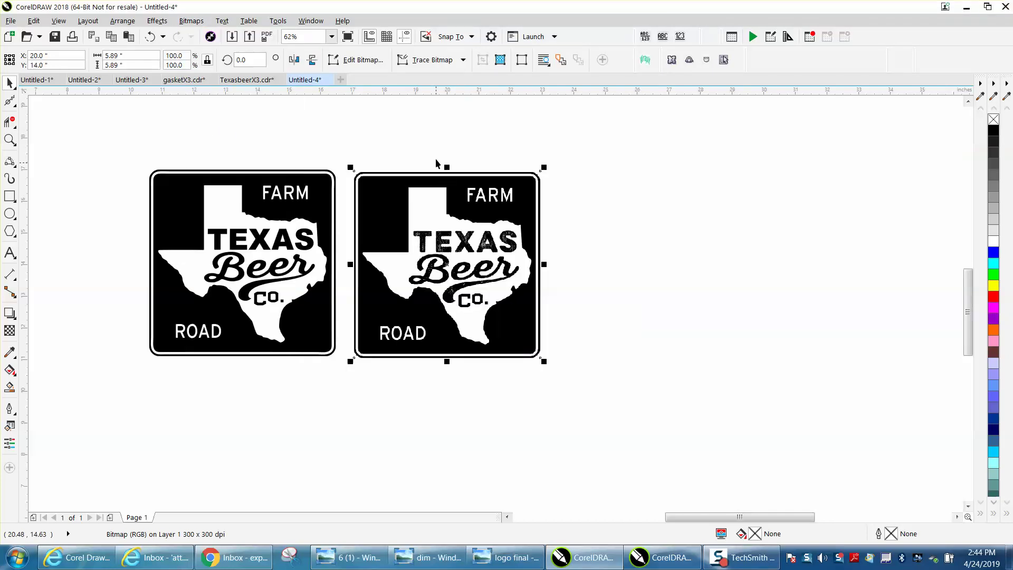
- Outline-trace the bitmap as Clipart with Reduce bitmap, accept it, and duplicate the traced sign
click(432, 61)
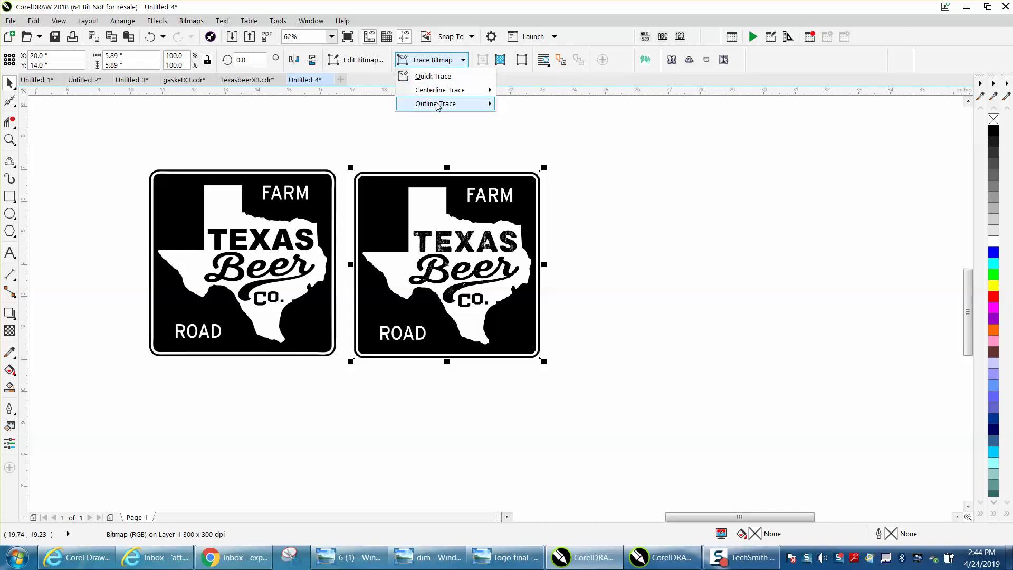
mouse_move(435, 104)
click(530, 148)
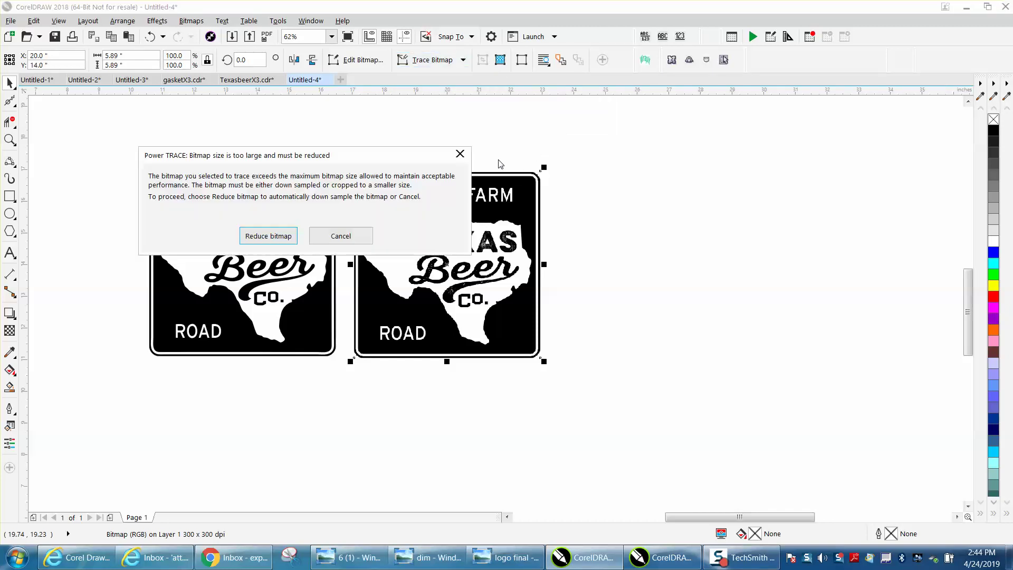
click(267, 240)
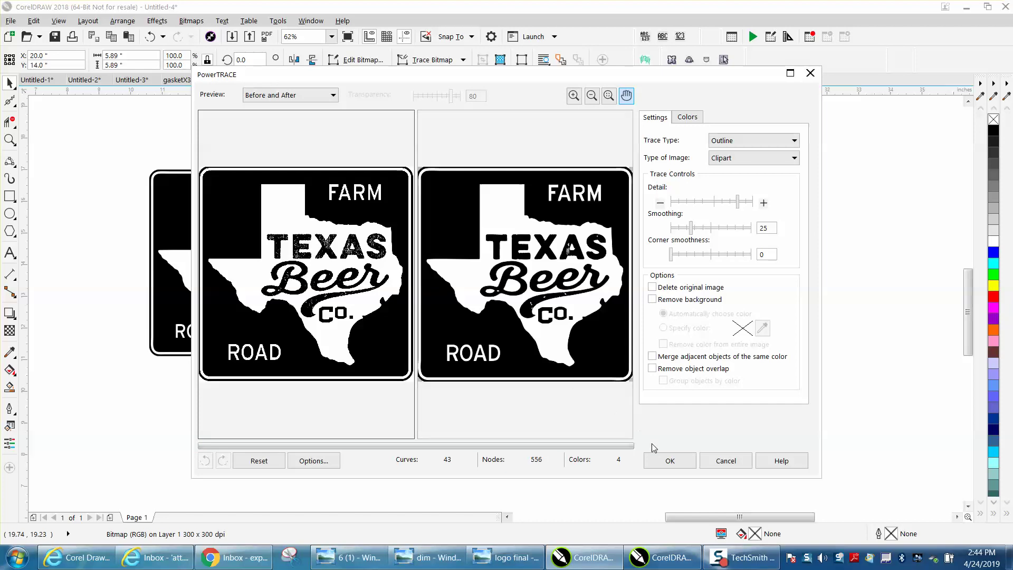
click(670, 461)
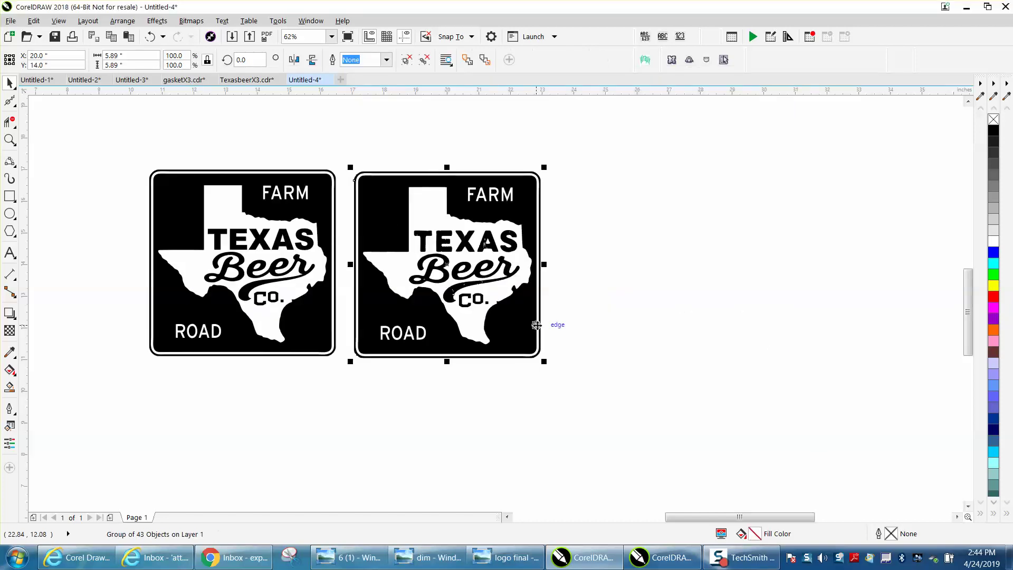
key(ctrl+d)
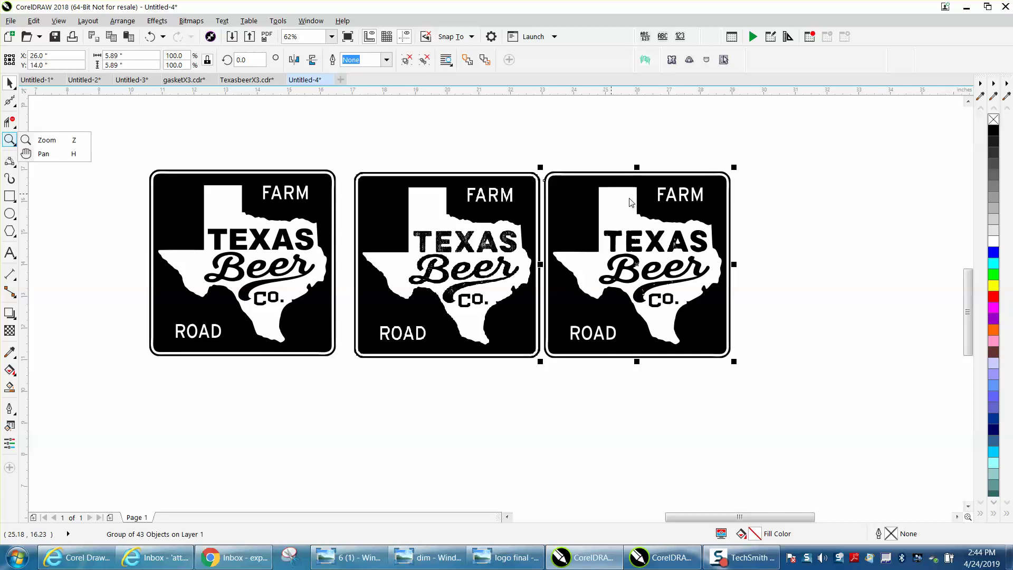
click(10, 139)
drag(646, 227, 708, 263)
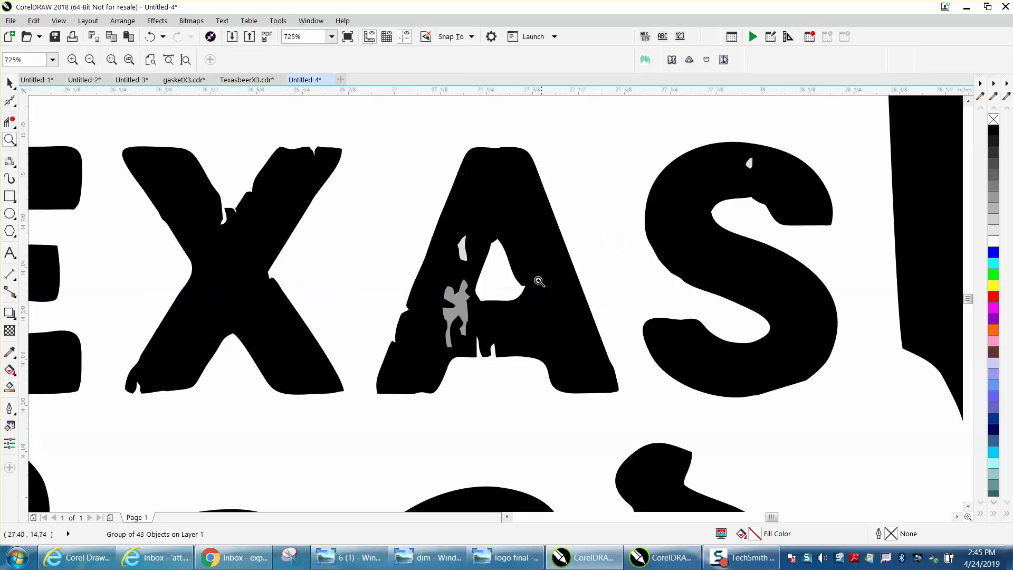
right_click(549, 182)
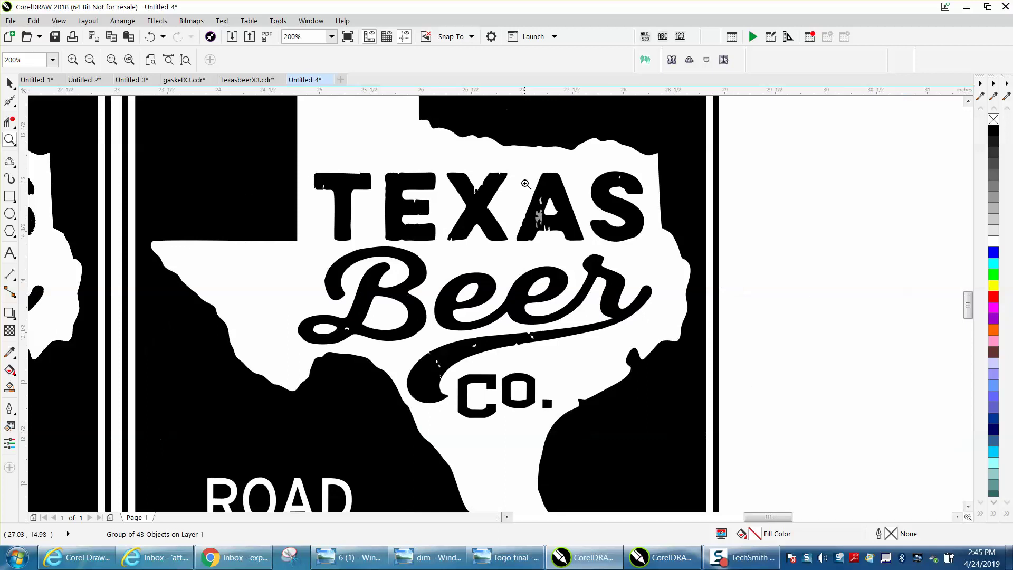
right_click(522, 189)
right_click(557, 199)
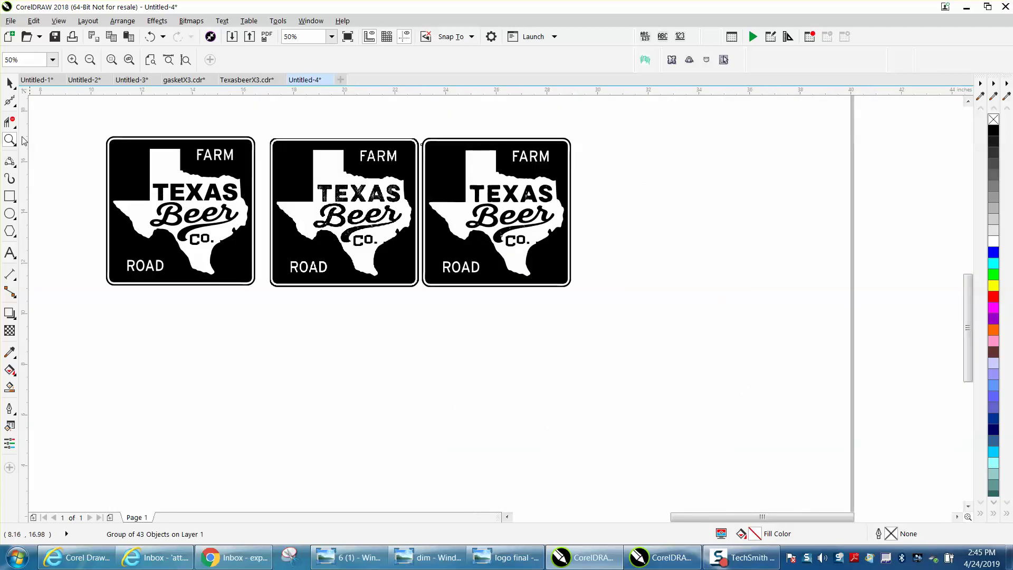
drag(409, 128, 840, 352)
click(9, 84)
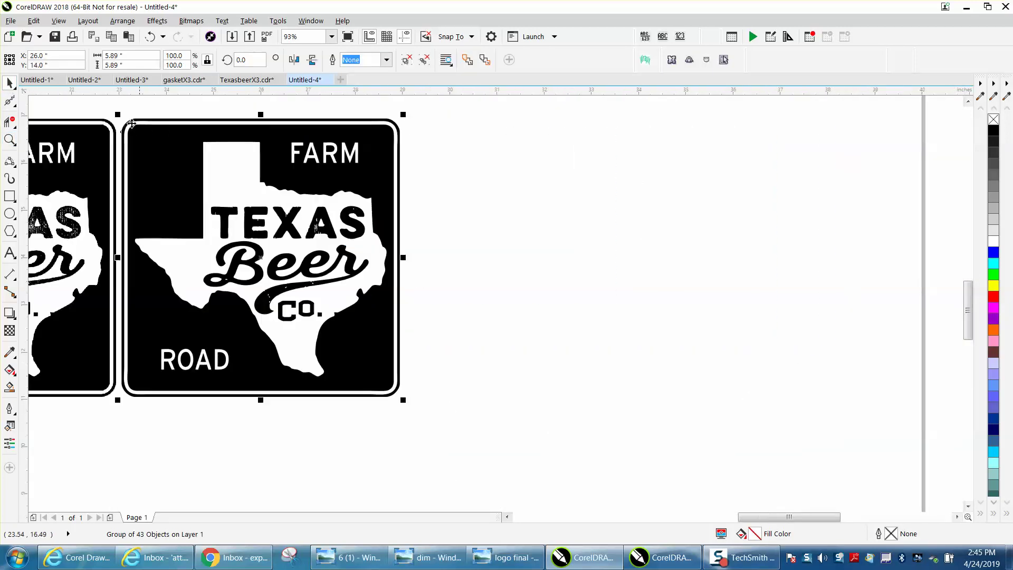
- Ungroup the sign and move the Texas Beer Co. logo 6 inches right
click(118, 21)
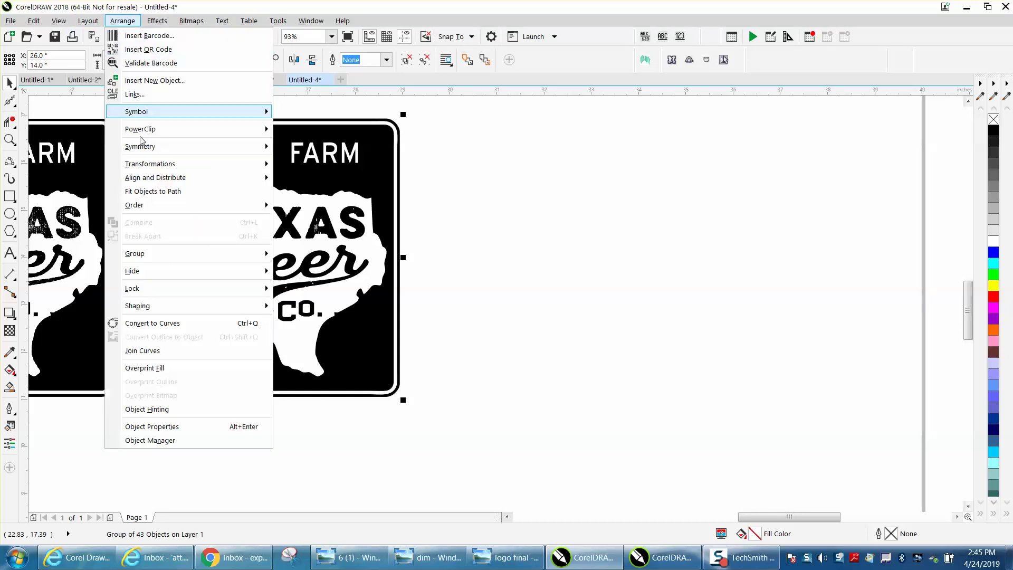
mouse_move(141, 253)
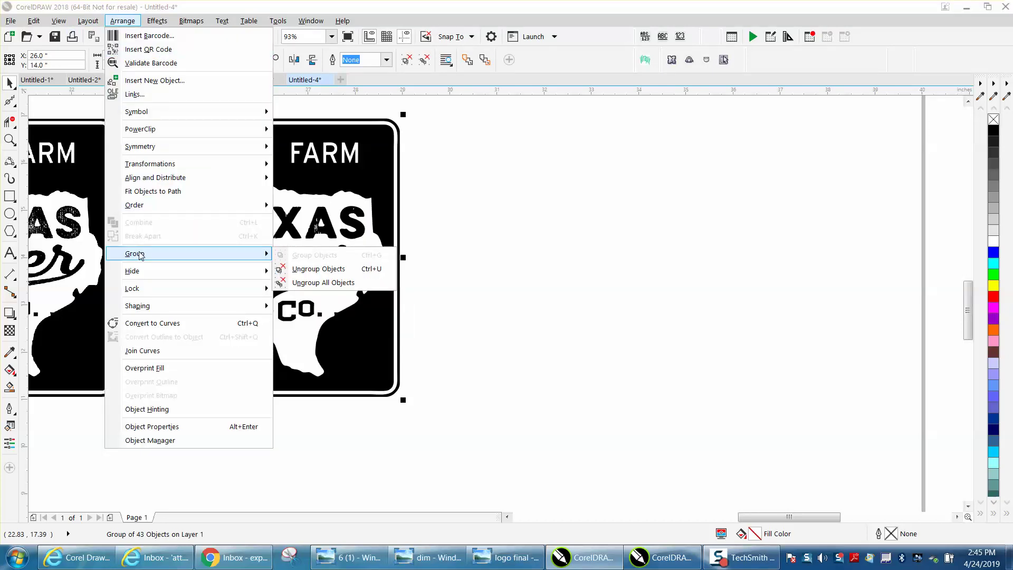
click(304, 268)
click(464, 235)
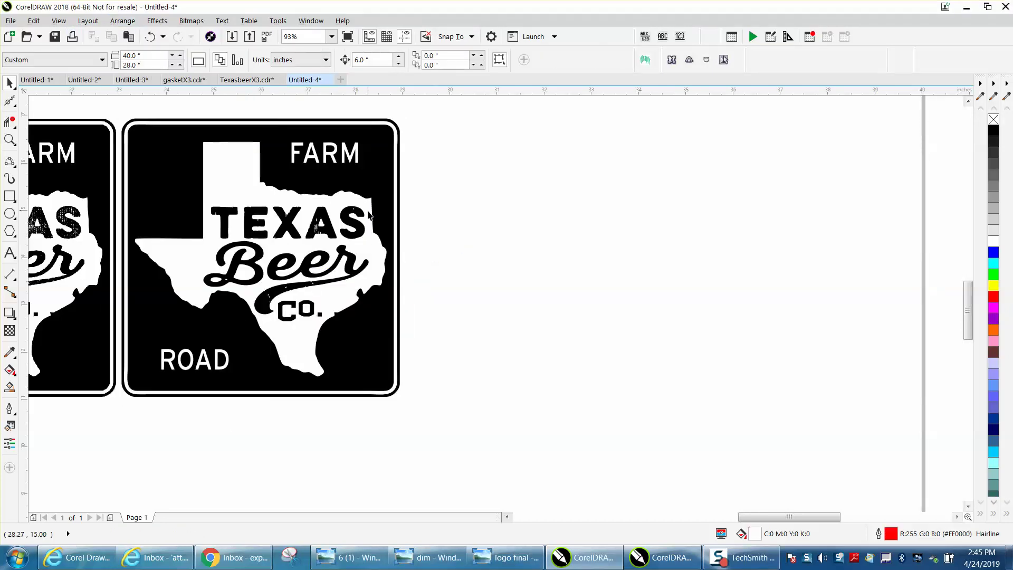
drag(438, 184, 178, 328)
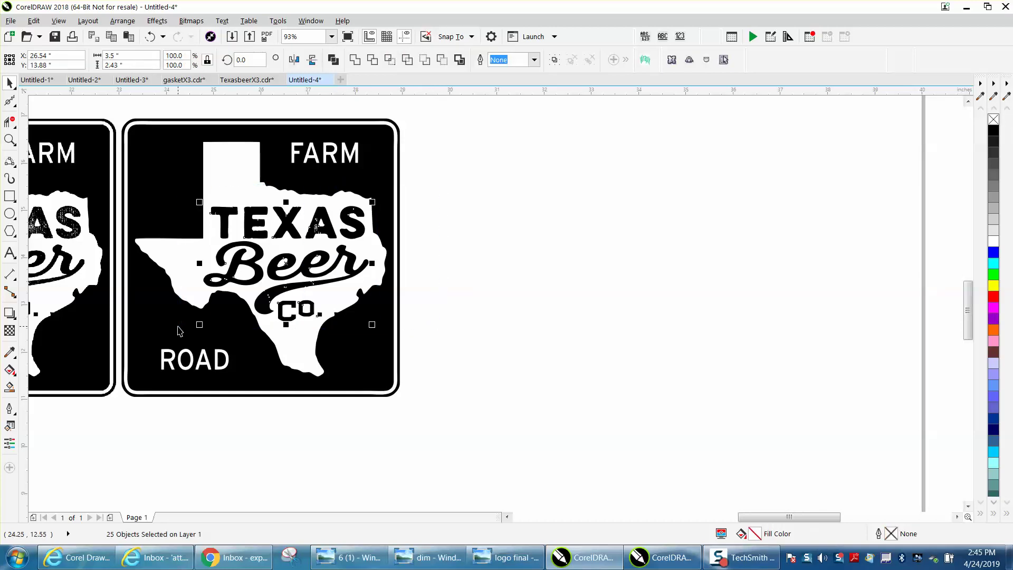
key(Right)
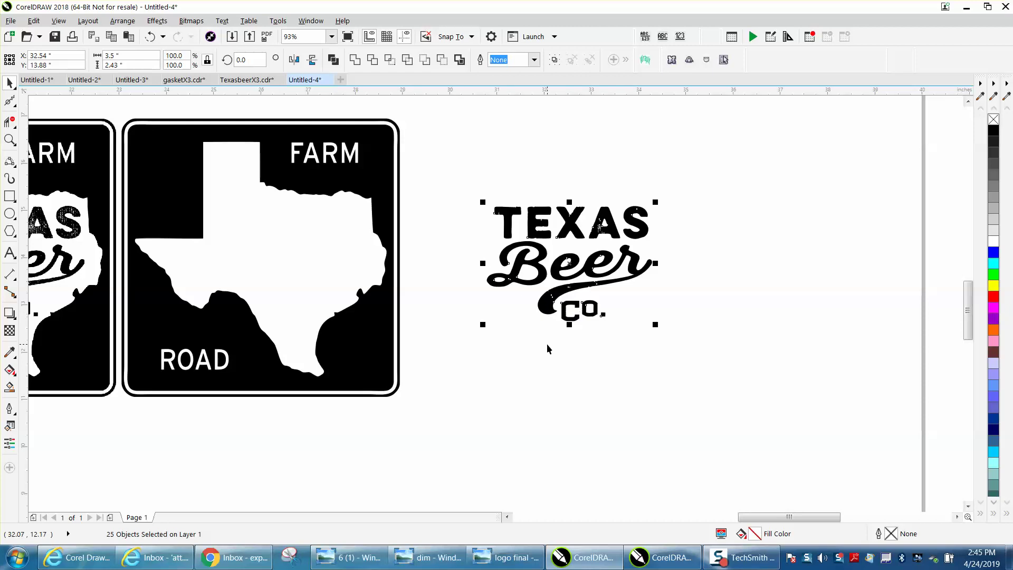
- Zoom in to inspect the moved logo and ROAD lettering, then zoom back out
click(9, 139)
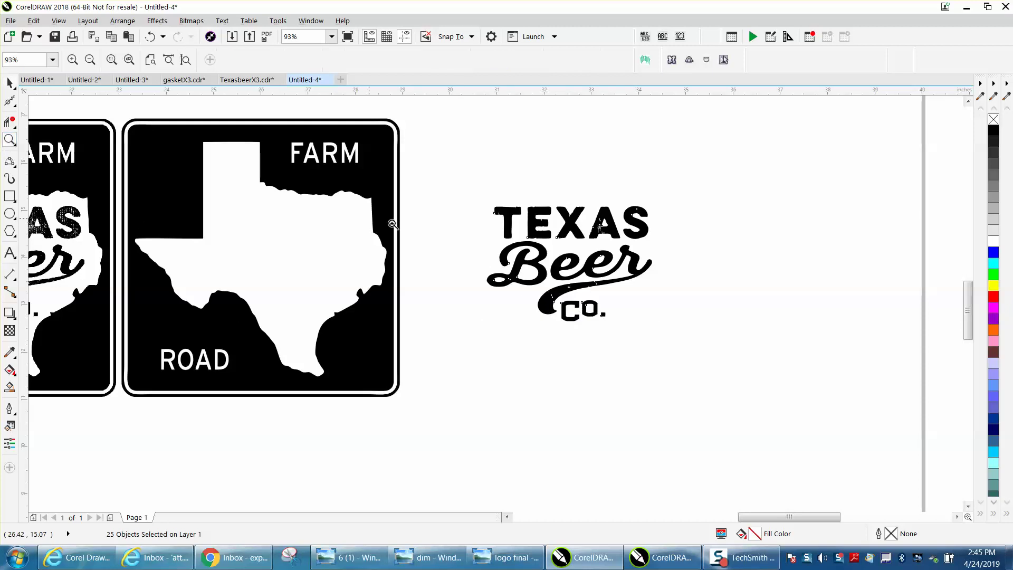
drag(491, 248, 678, 333)
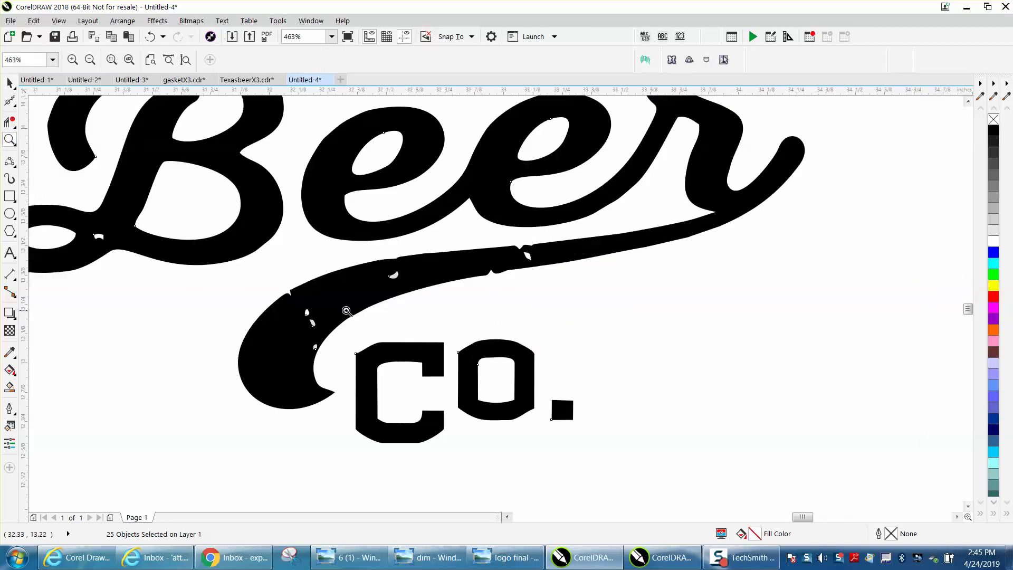
right_click(525, 262)
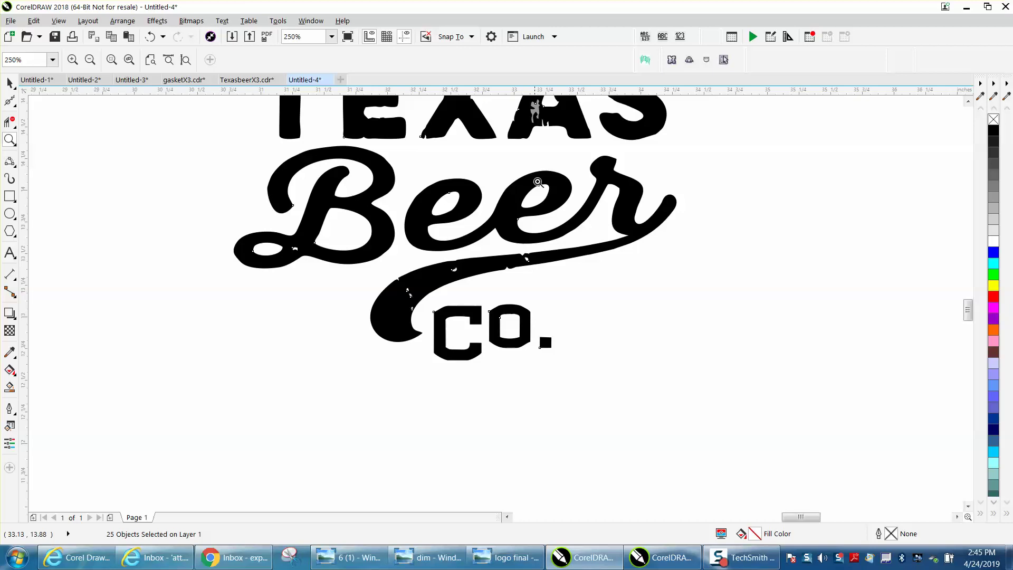
right_click(532, 167)
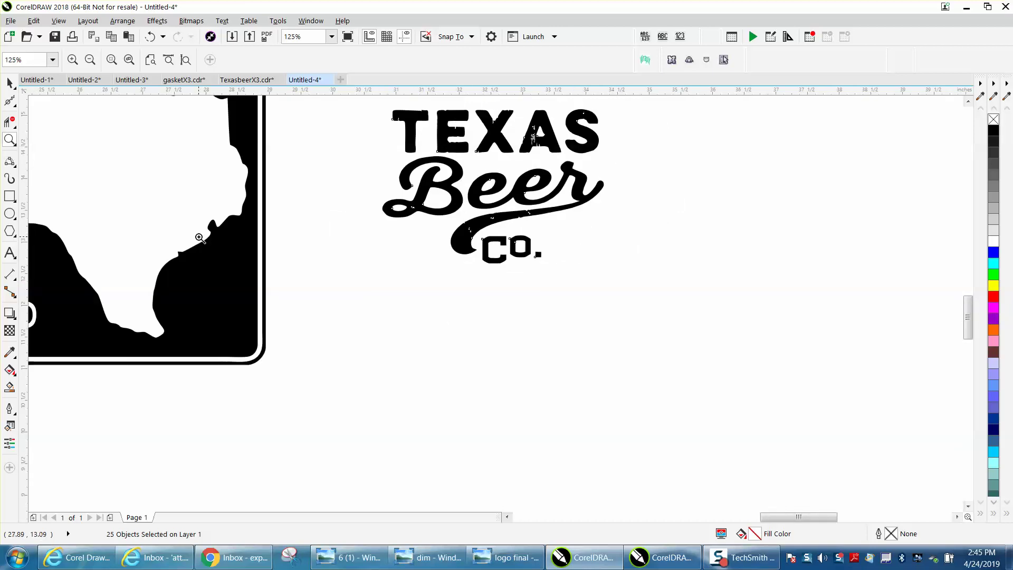
right_click(285, 248)
drag(133, 275, 176, 300)
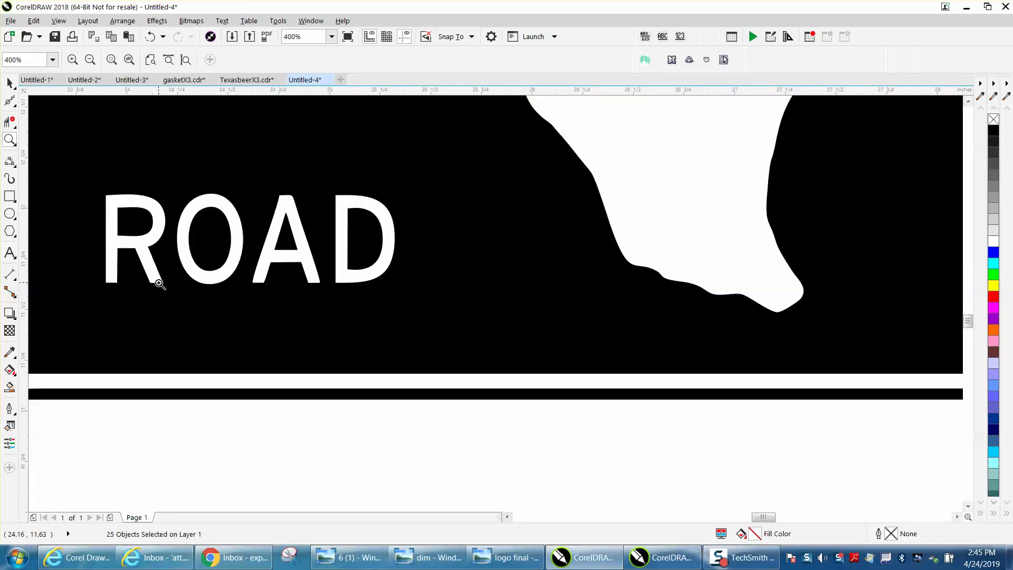
right_click(159, 282)
right_click(149, 272)
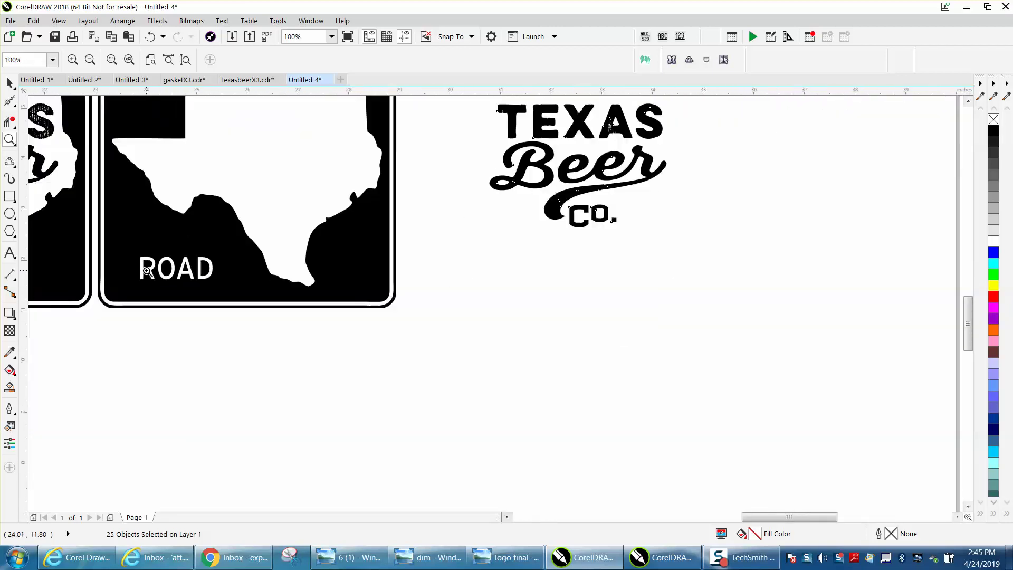
right_click(179, 270)
- Remove the logo's fill and give it a red hairline outline
click(9, 82)
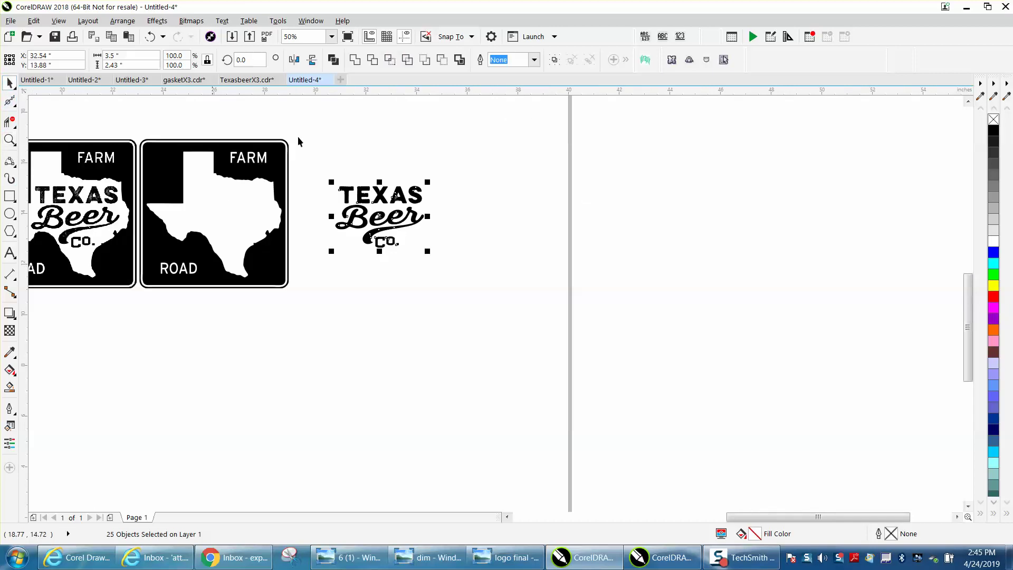
click(994, 124)
right_click(994, 296)
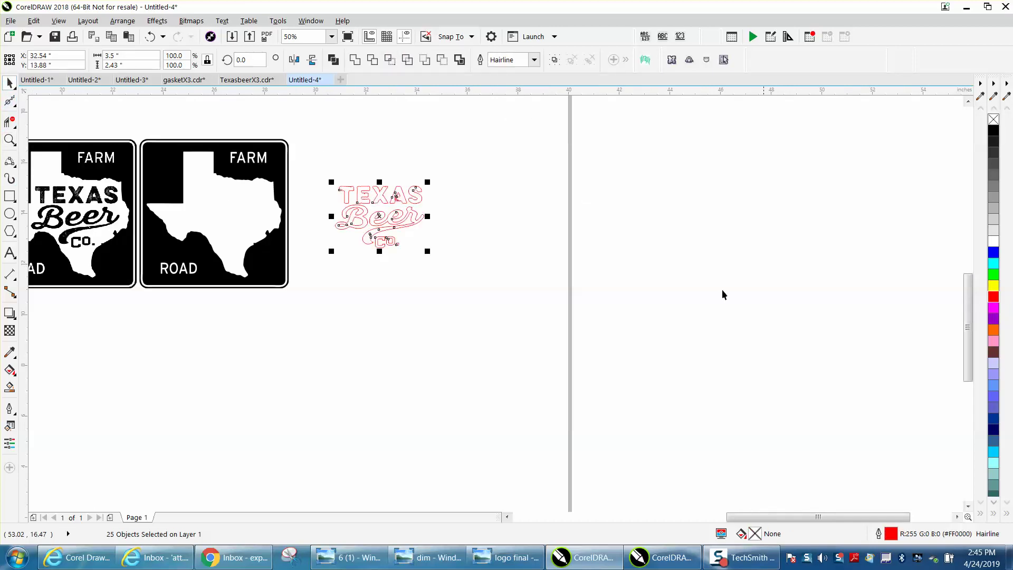
click(419, 198)
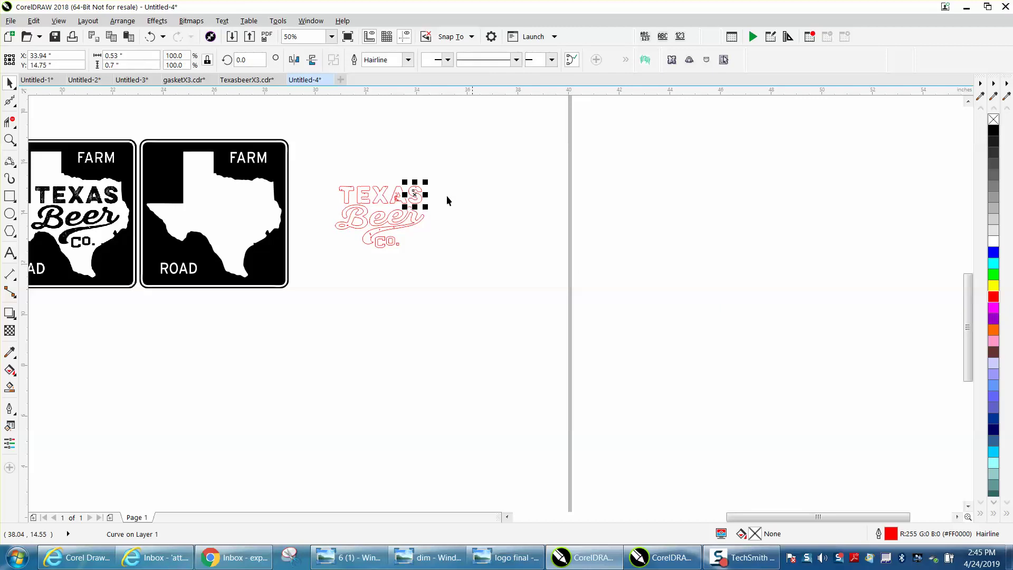
- Type TEXAS below the logo, enlarge it to about 68 pt, and try Arial Black
click(9, 253)
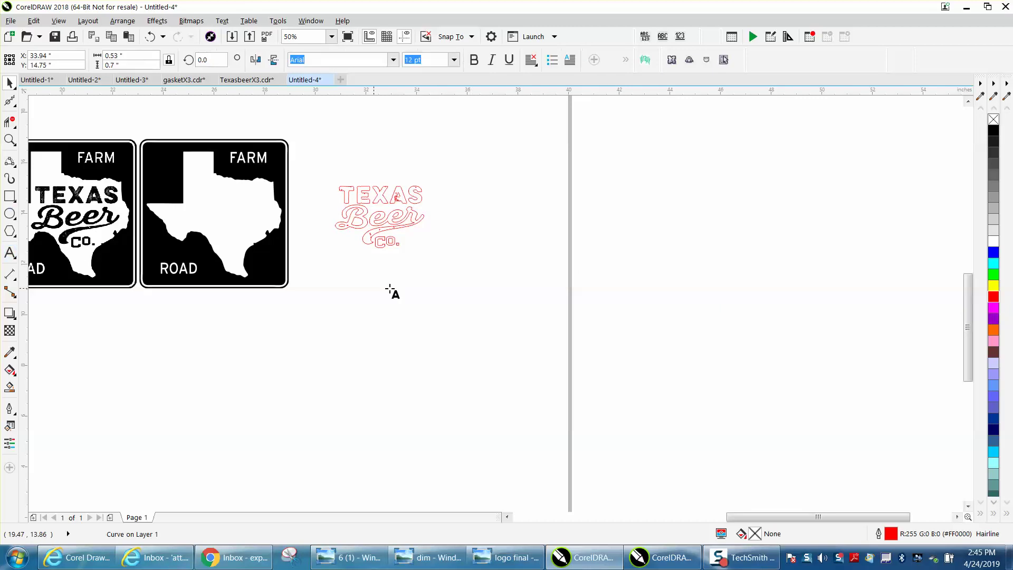
click(355, 284)
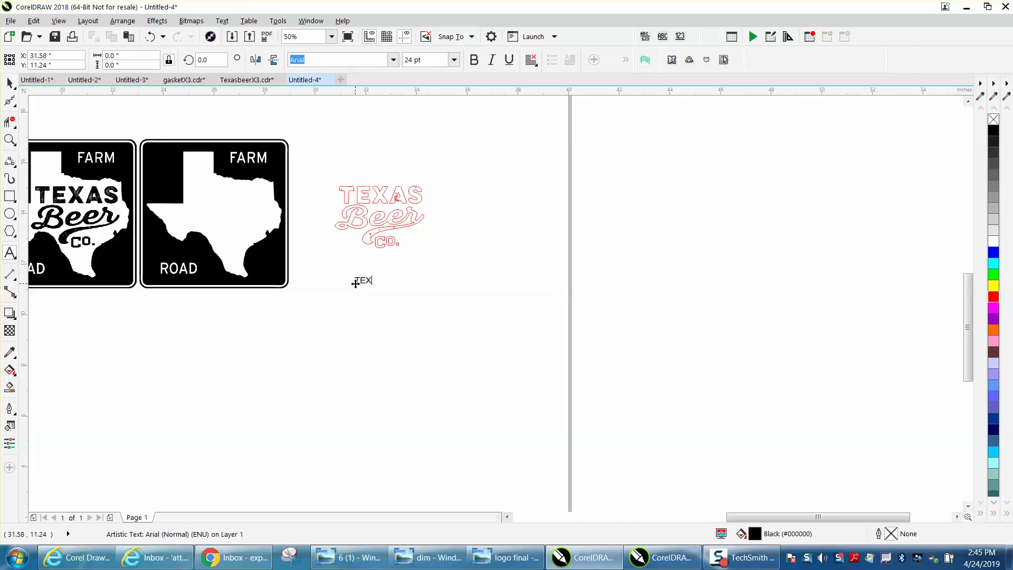
key(Escape)
drag(387, 286, 440, 314)
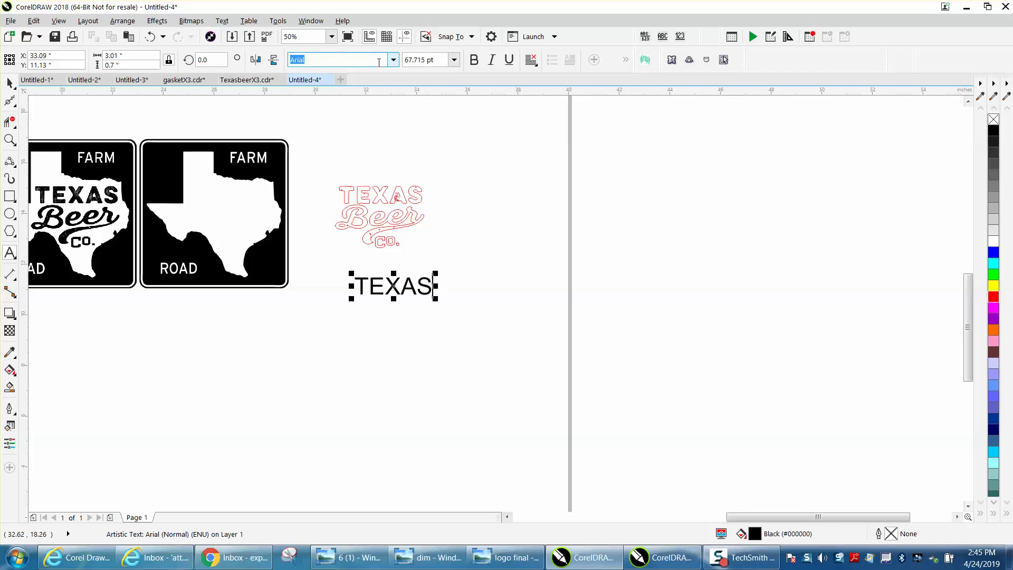
click(393, 60)
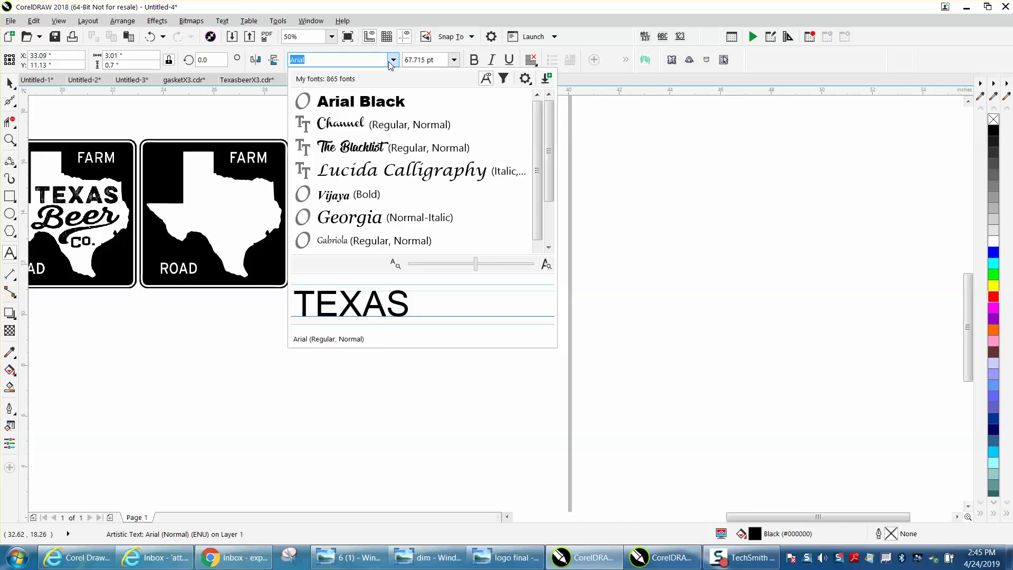
click(380, 106)
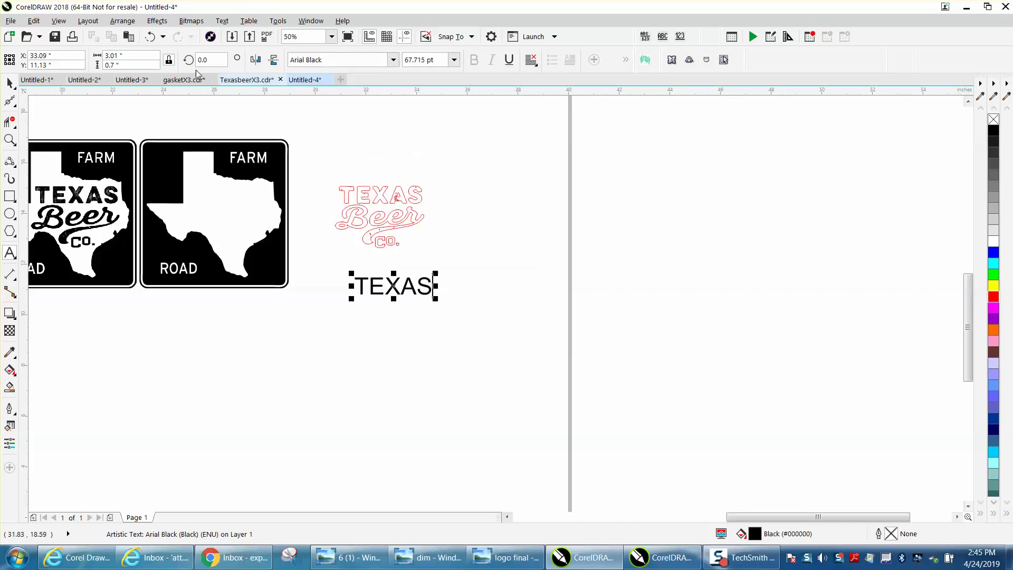
click(10, 83)
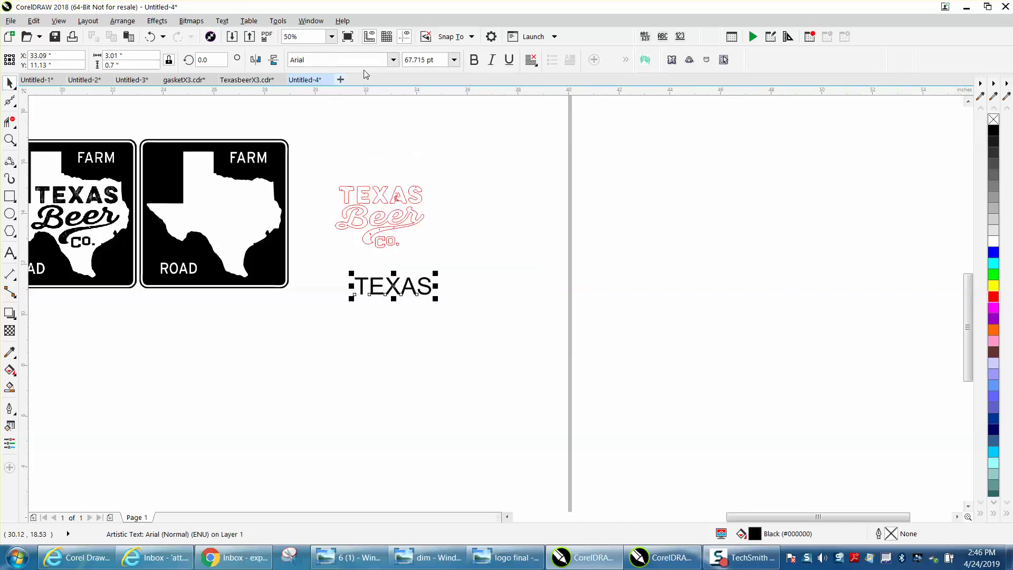
scroll(392, 60, up, 1)
- Apply Arial Black and scale TEXAS to 65.749 pt directly over the red outlined TEXAS
click(392, 60)
click(366, 102)
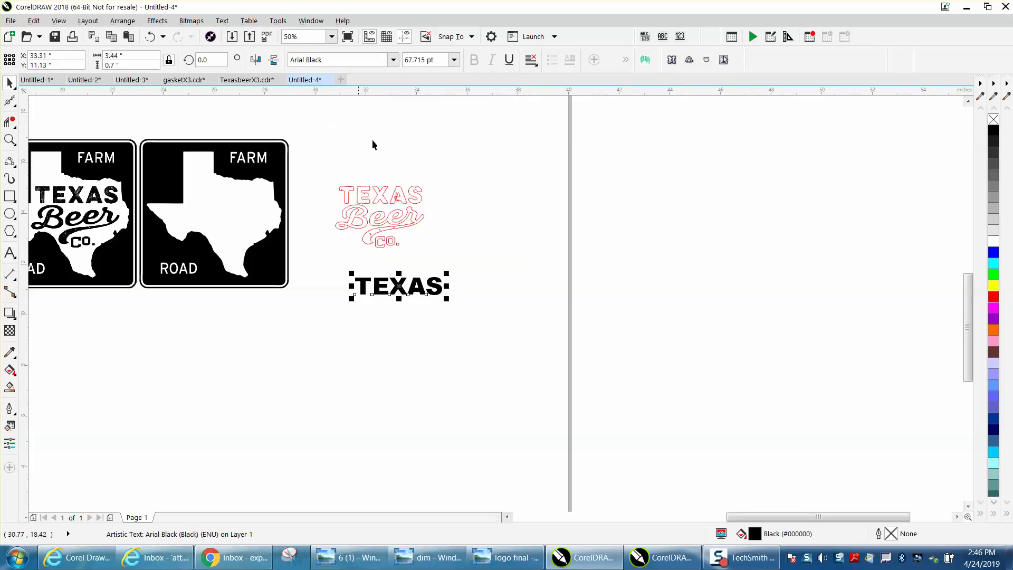
drag(405, 282, 420, 164)
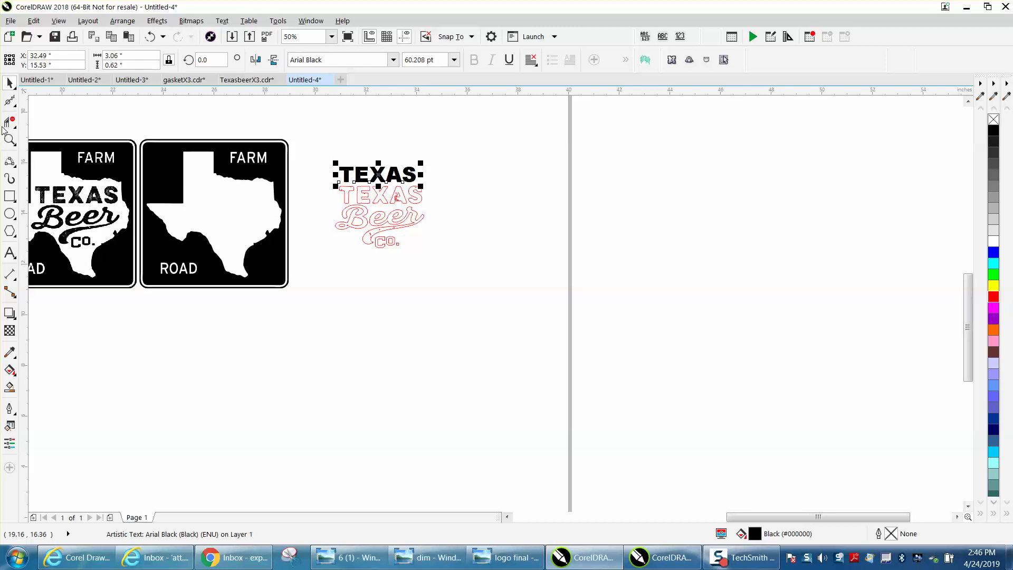
click(10, 139)
drag(317, 157, 525, 271)
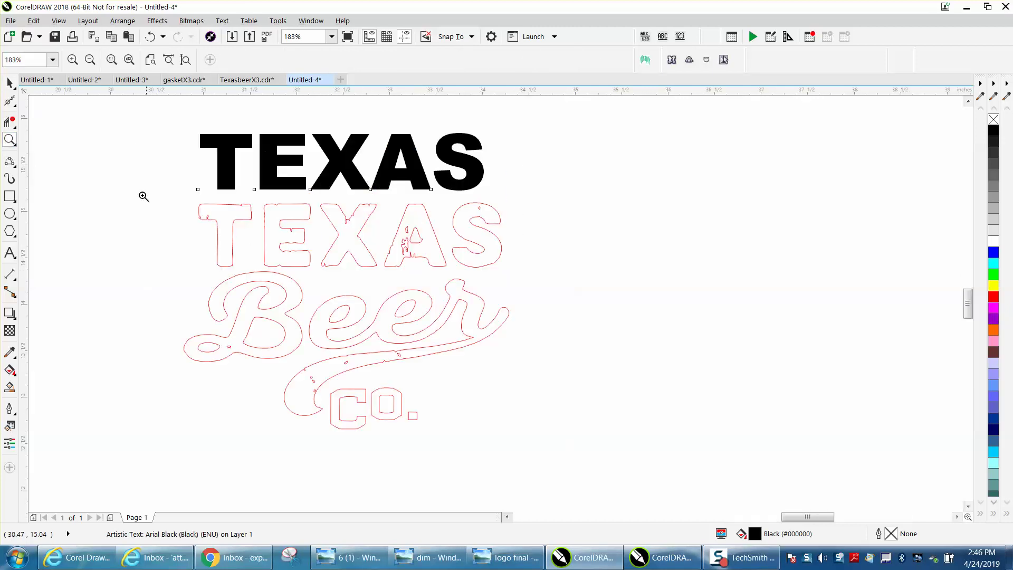
key(space)
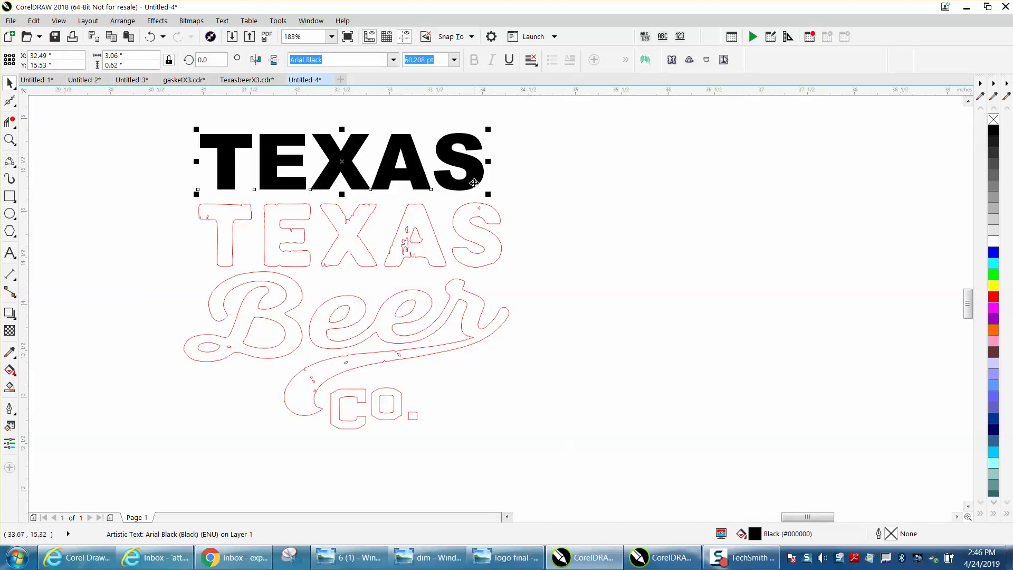
drag(488, 194, 494, 197)
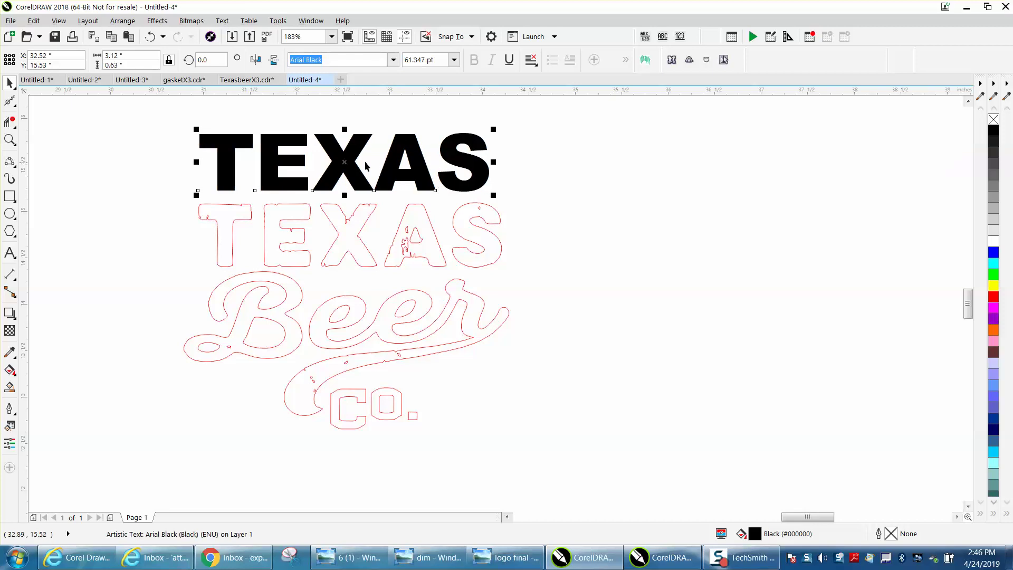
drag(345, 162, 339, 239)
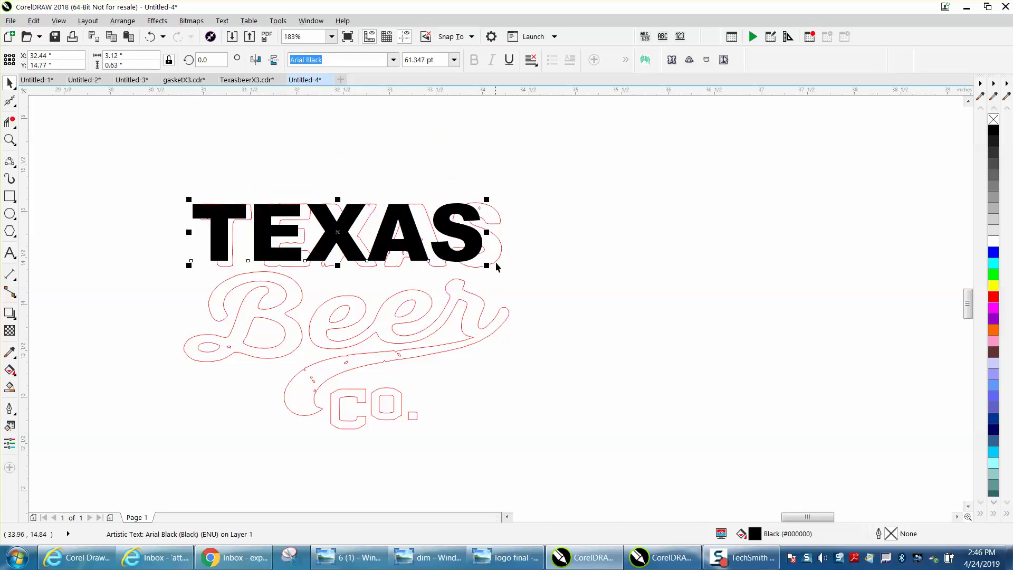
drag(486, 265, 506, 271)
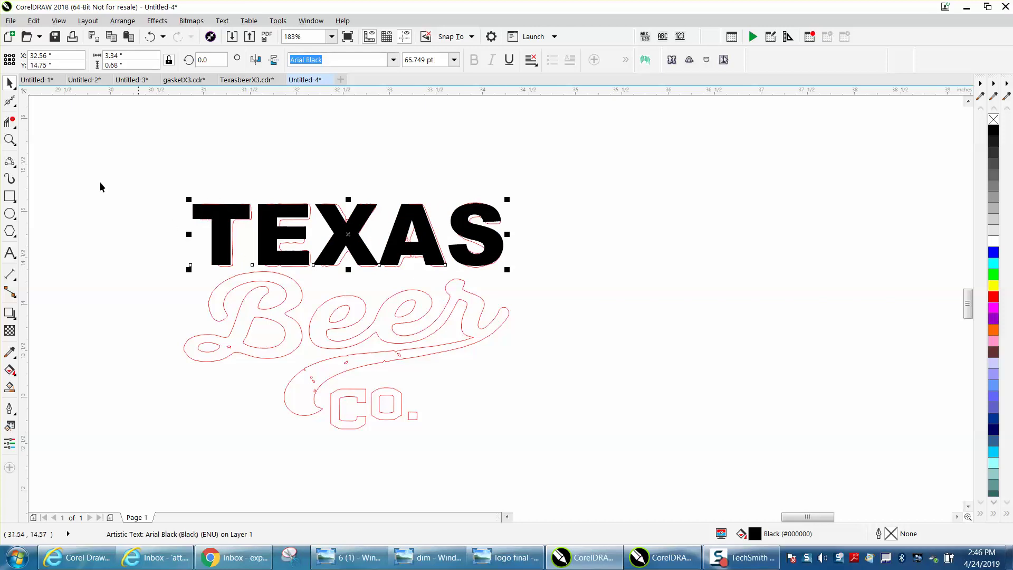
- Set the nudge distance to .001 and nudge the black TEXAS two steps right
click(73, 140)
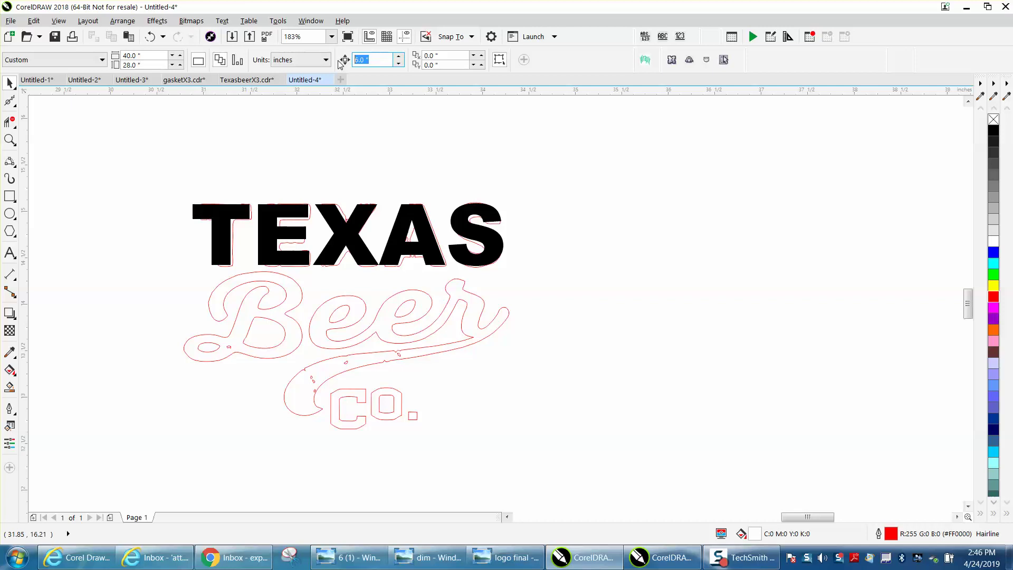
key(BackSpace)
text(.001)
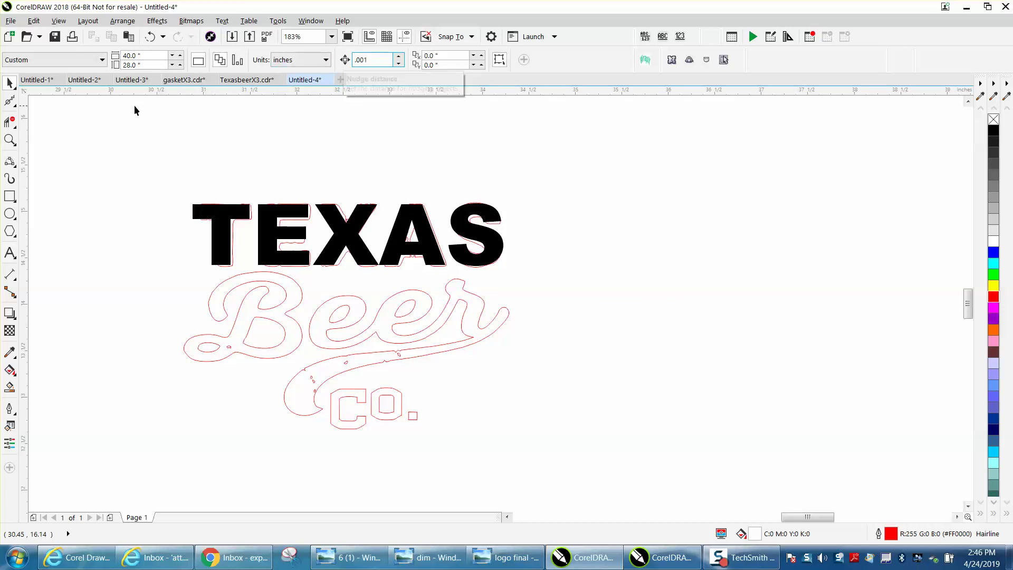
click(10, 139)
drag(174, 182, 566, 328)
click(10, 82)
click(129, 205)
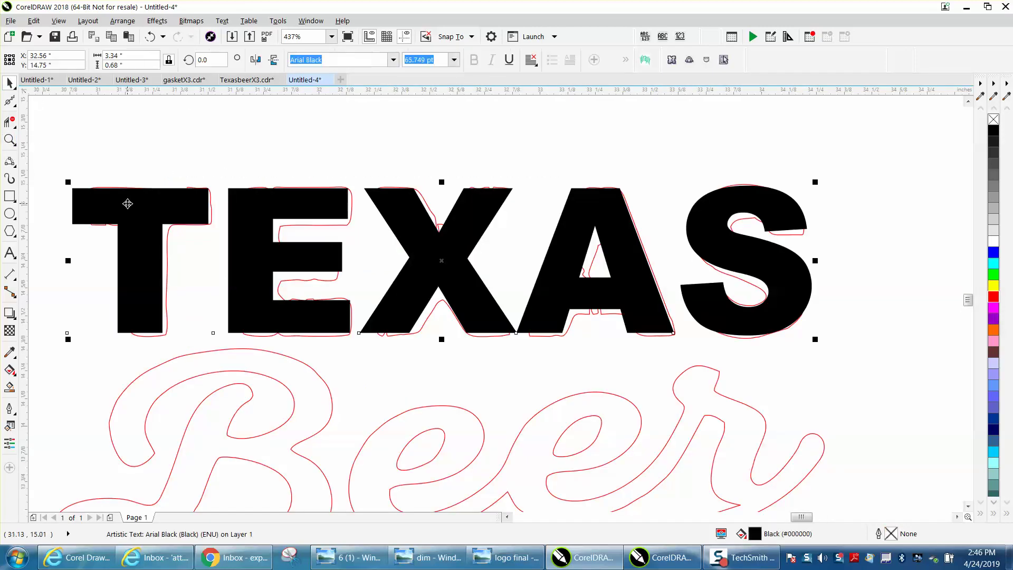
key(Right)
key(Right)
key(Right)
key(Right)
key(Right)
key(Right)
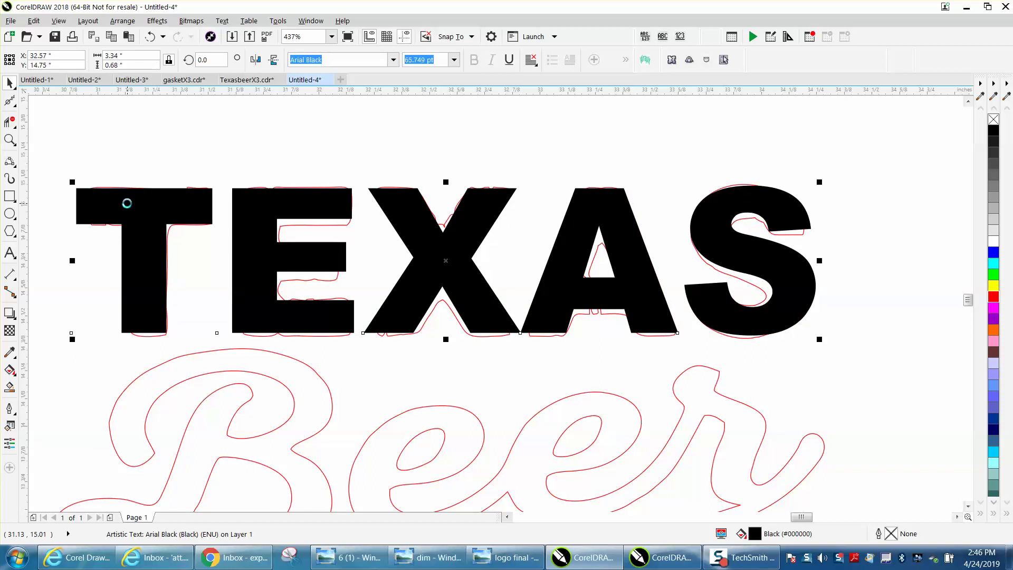
key(Right)
key(Right)
key(Right)
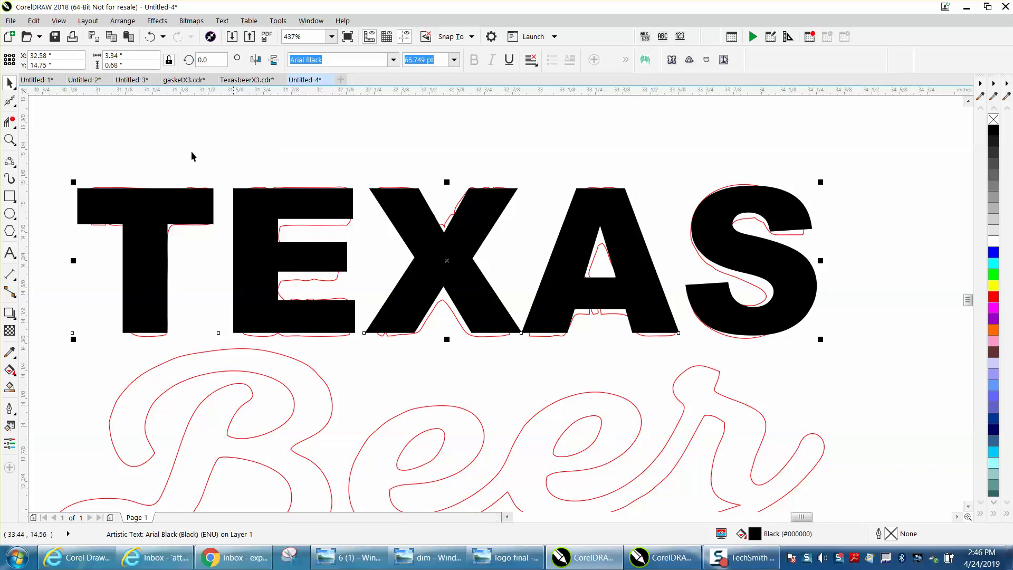
click(9, 100)
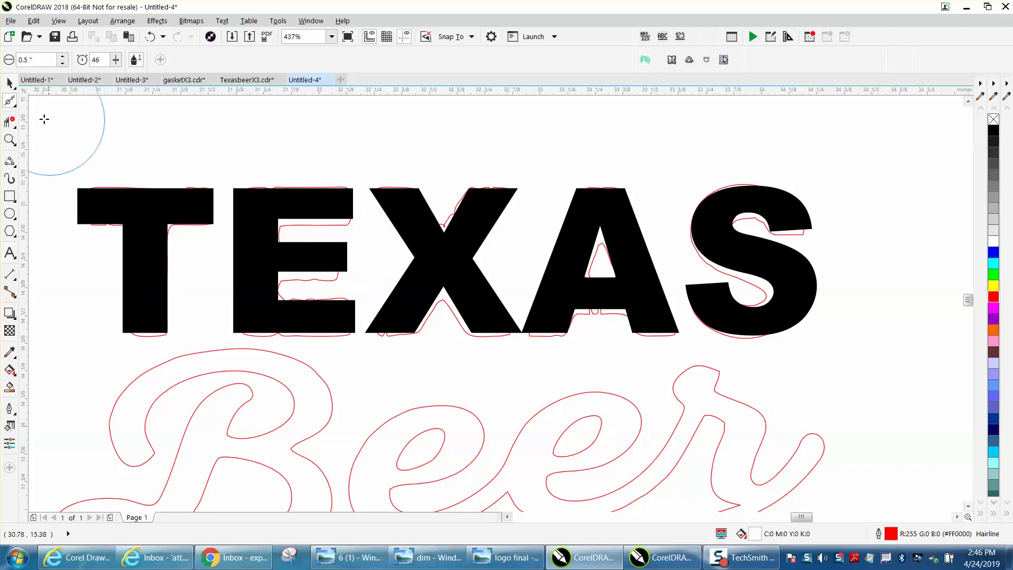
- Shift the letter A of TEXAS slightly right by dragging its character node
click(12, 101)
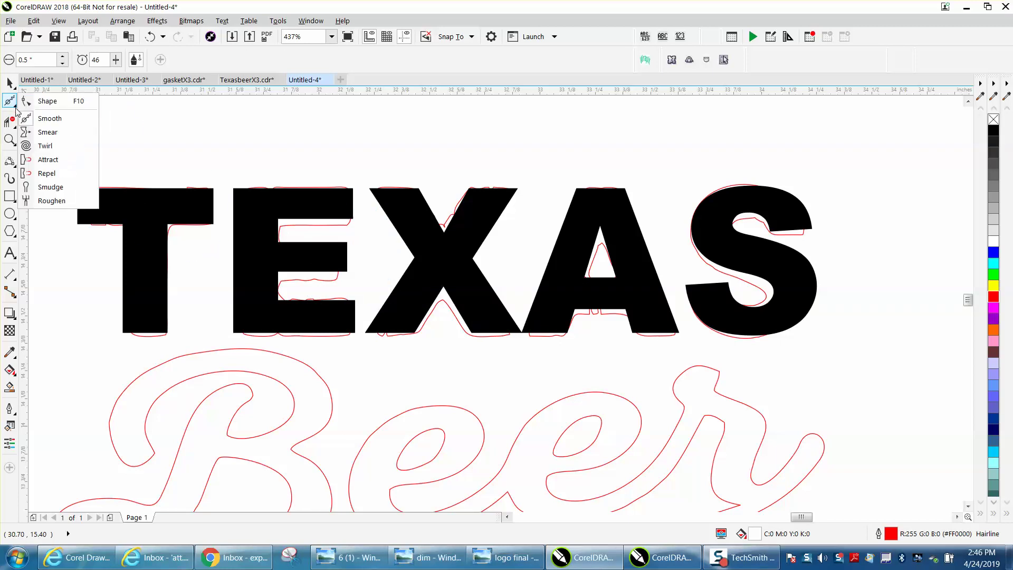
click(46, 101)
click(550, 332)
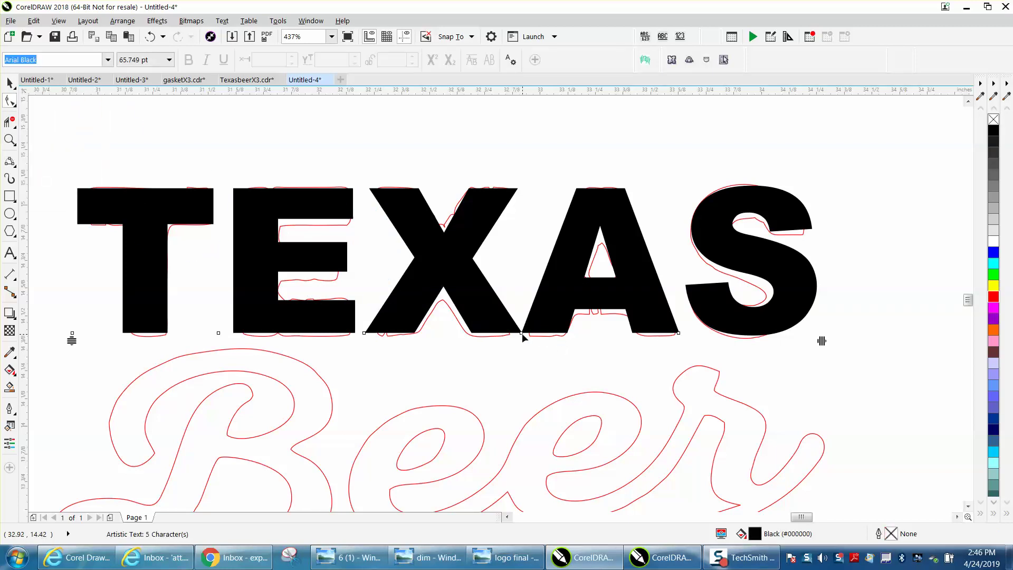
click(522, 332)
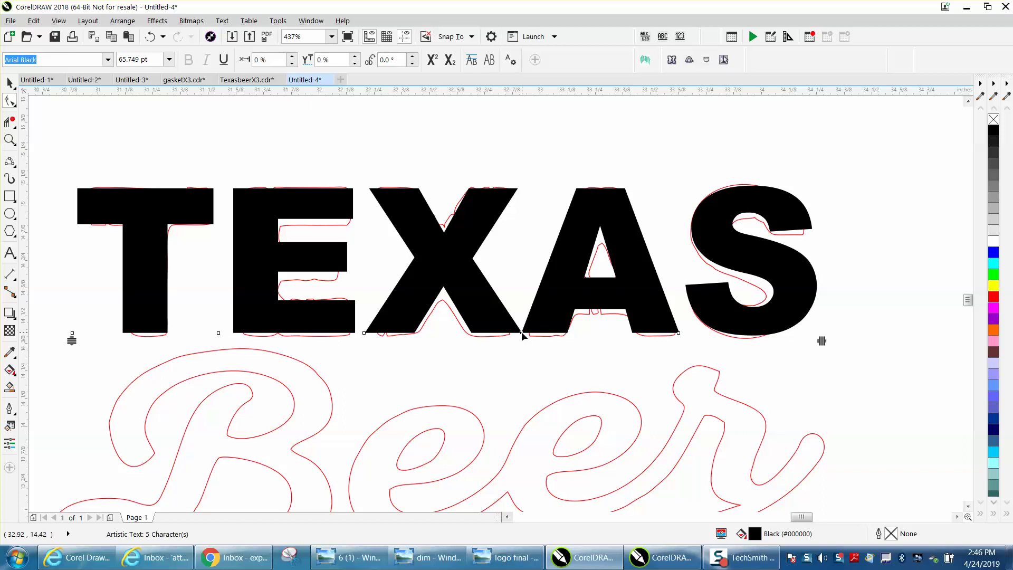
click(521, 331)
drag(522, 333, 526, 333)
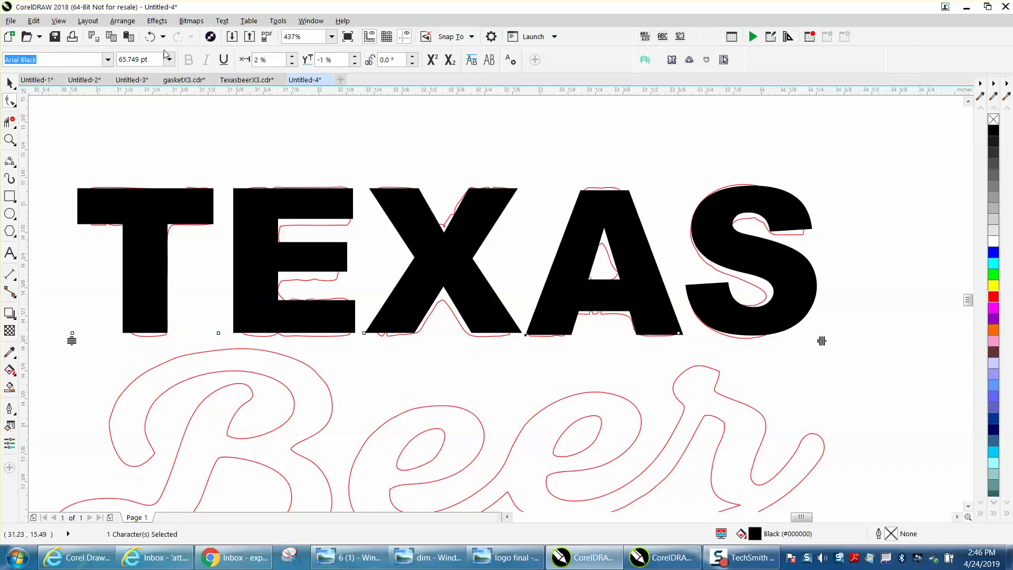
click(150, 36)
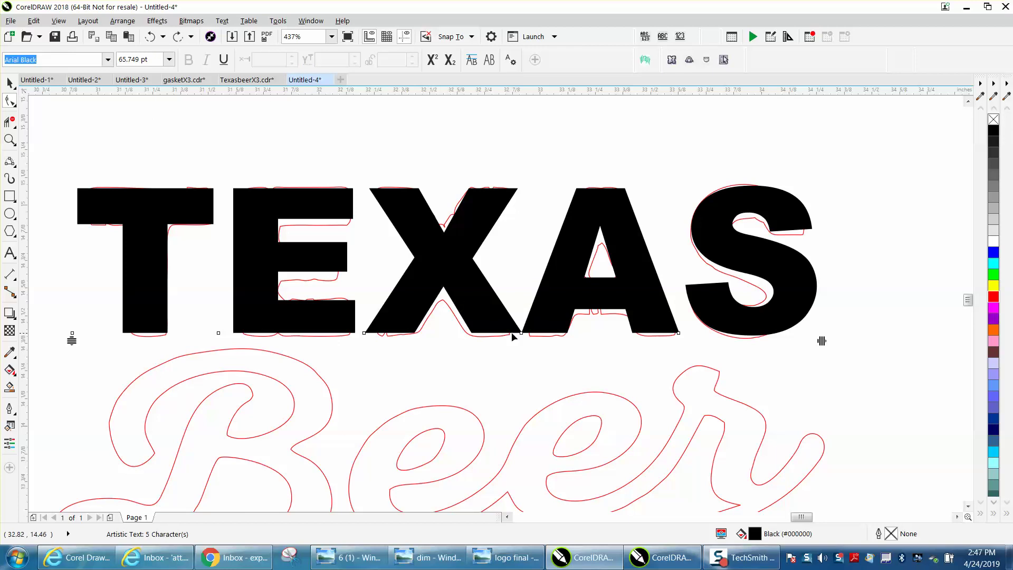
drag(521, 333, 525, 334)
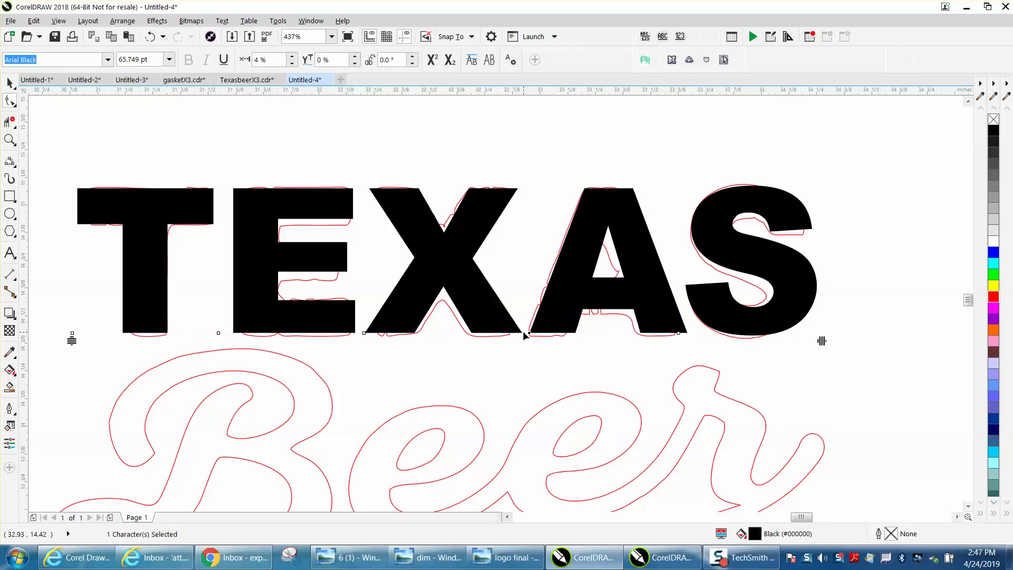
click(523, 331)
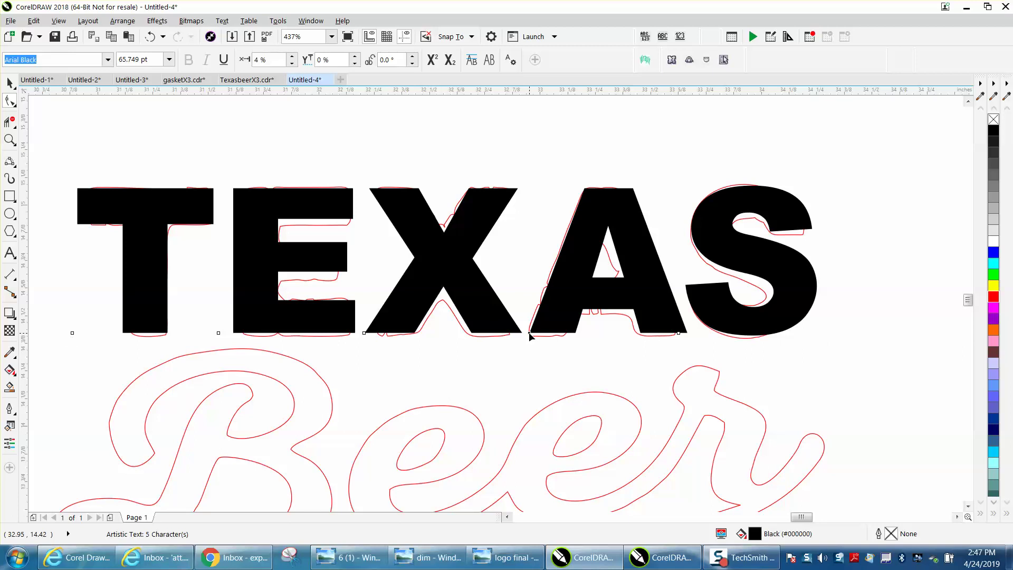
click(527, 333)
drag(527, 333, 528, 337)
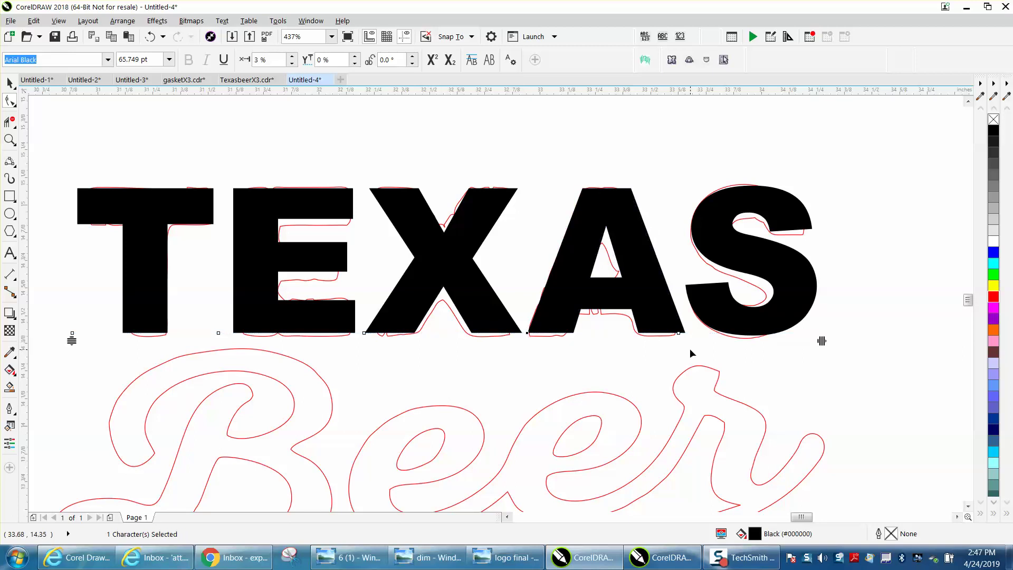
click(10, 82)
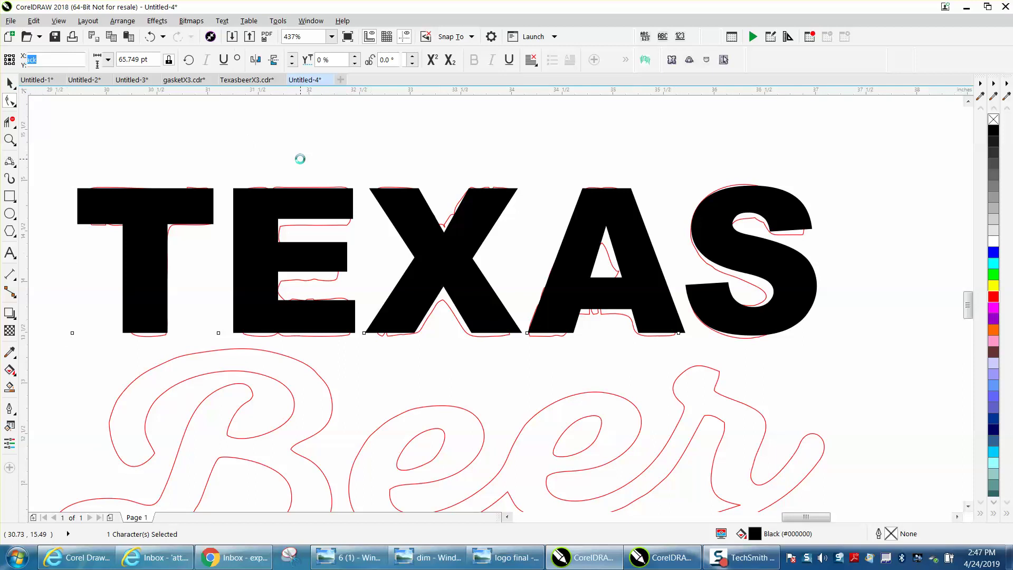
- Set the nudge to 6 inches, move TEXAS aside, and delete the red traced TEXAS outline
scroll(299, 158, down, 4)
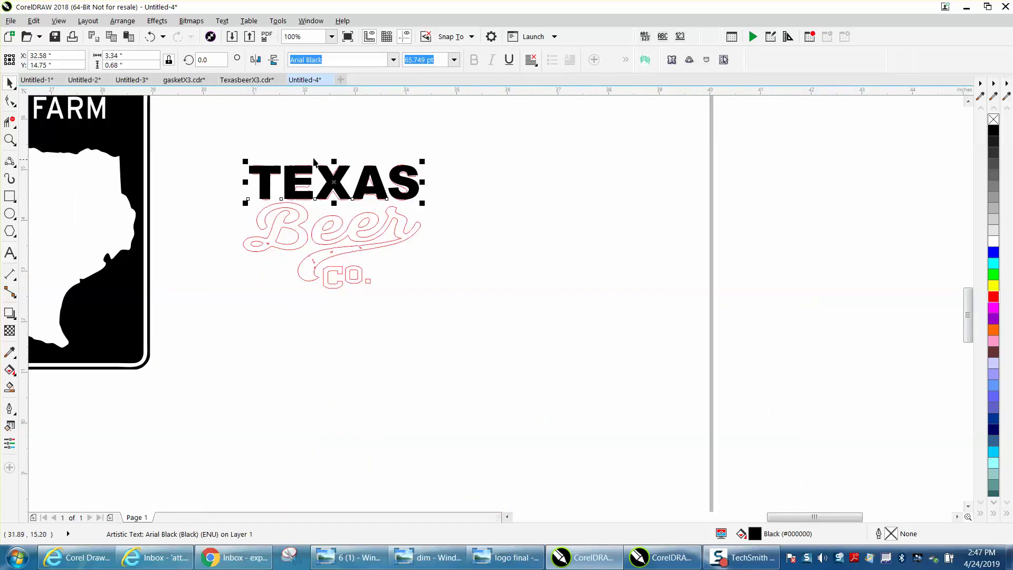
click(334, 142)
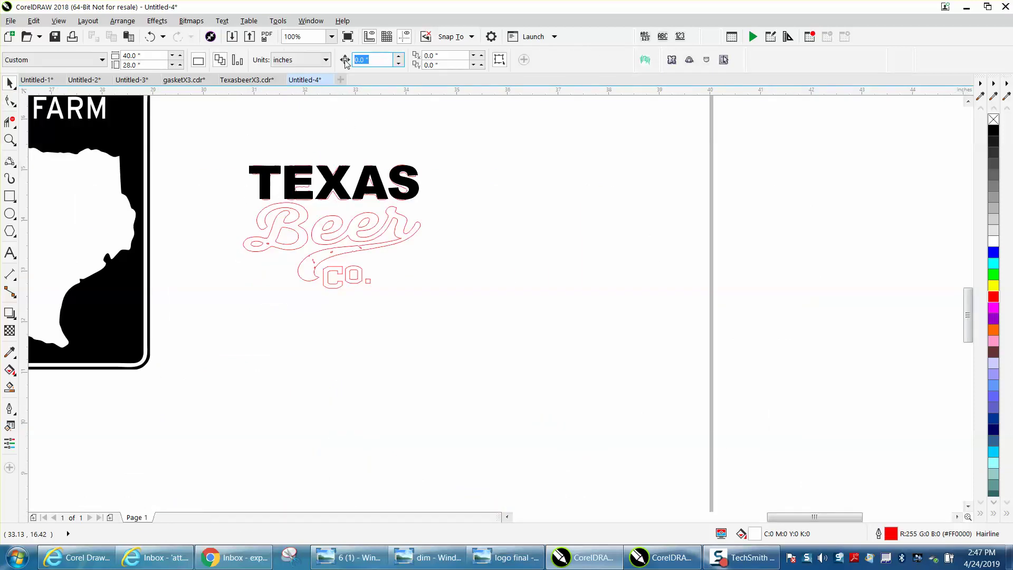
text(6)
click(270, 173)
key(Right)
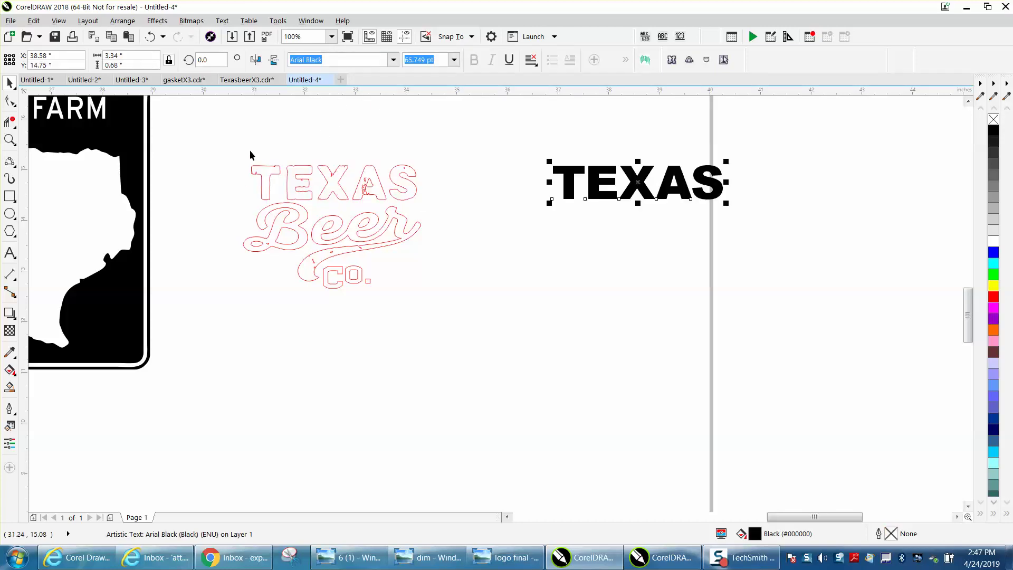
drag(240, 160, 270, 190)
drag(414, 212, 426, 212)
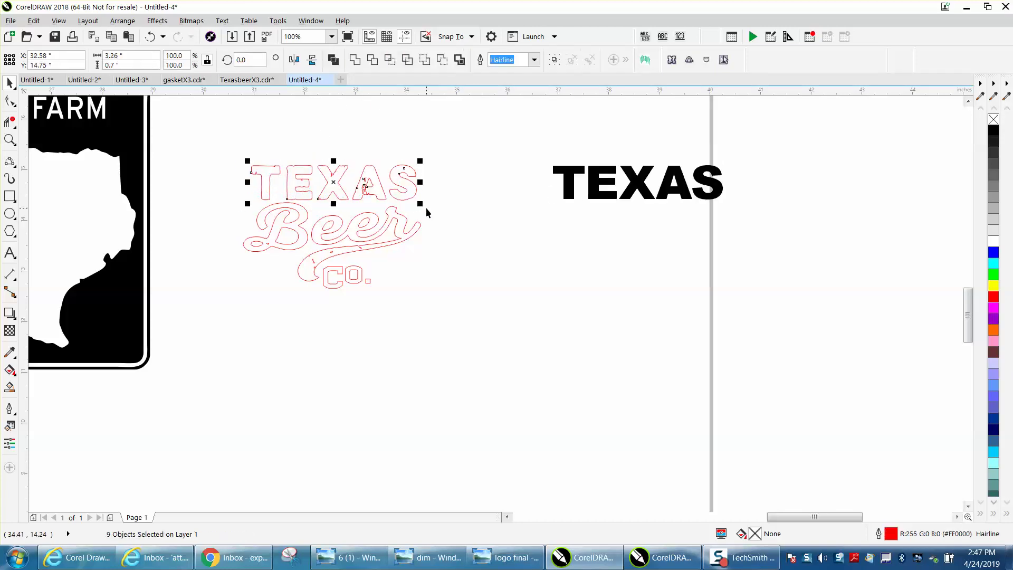
key(Delete)
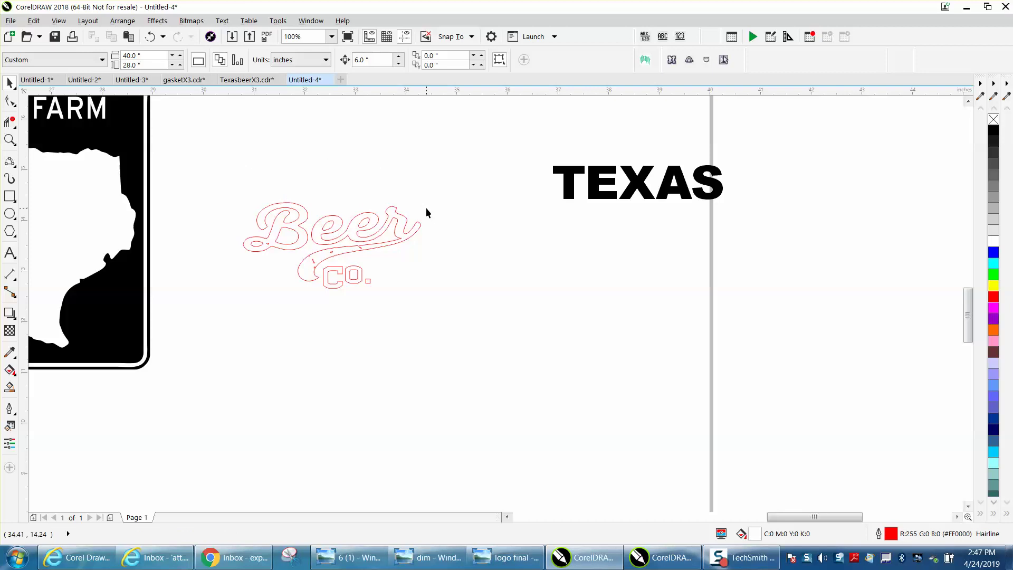
- Move TEXAS back above Beer and make it unfilled with a red outline
click(571, 192)
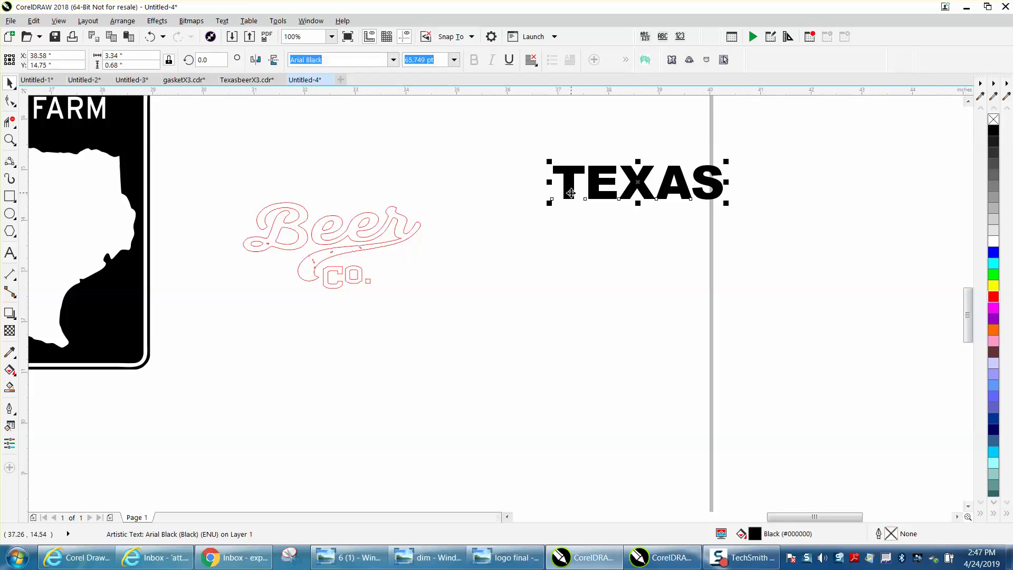
drag(571, 193, 267, 192)
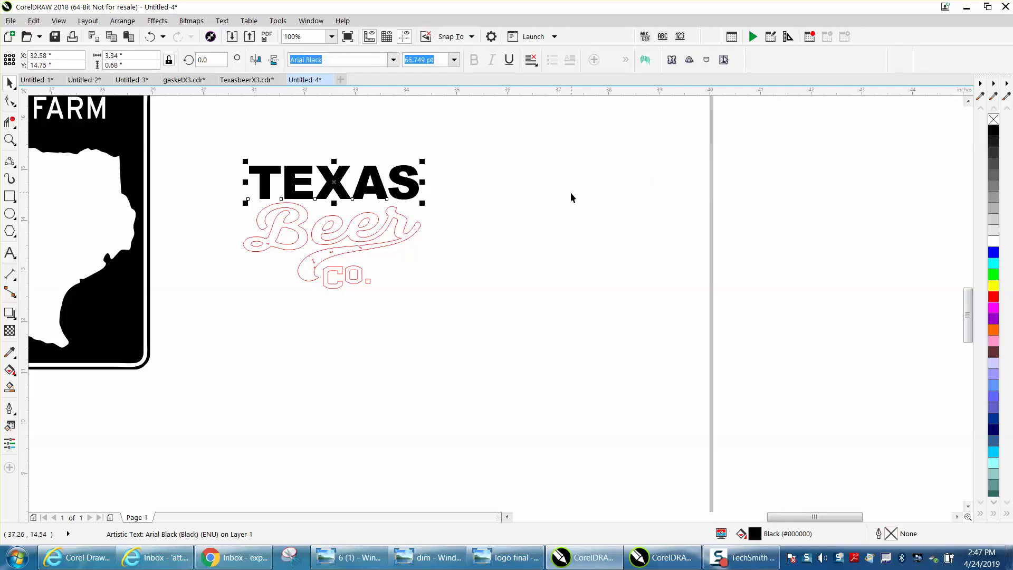
click(994, 119)
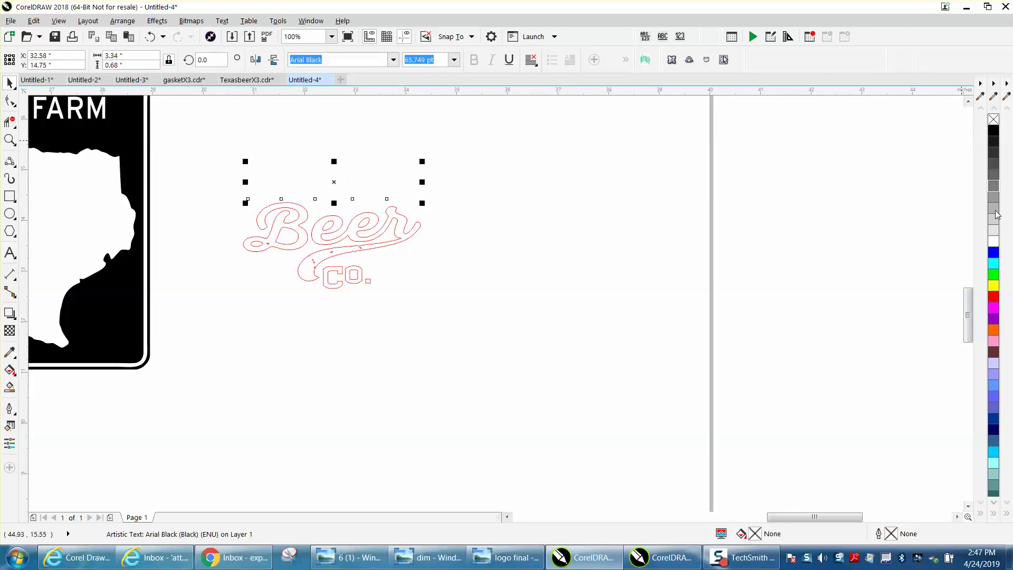
right_click(993, 296)
- Delete the stray curve beside the B and a small loop on the Beer swash
click(9, 140)
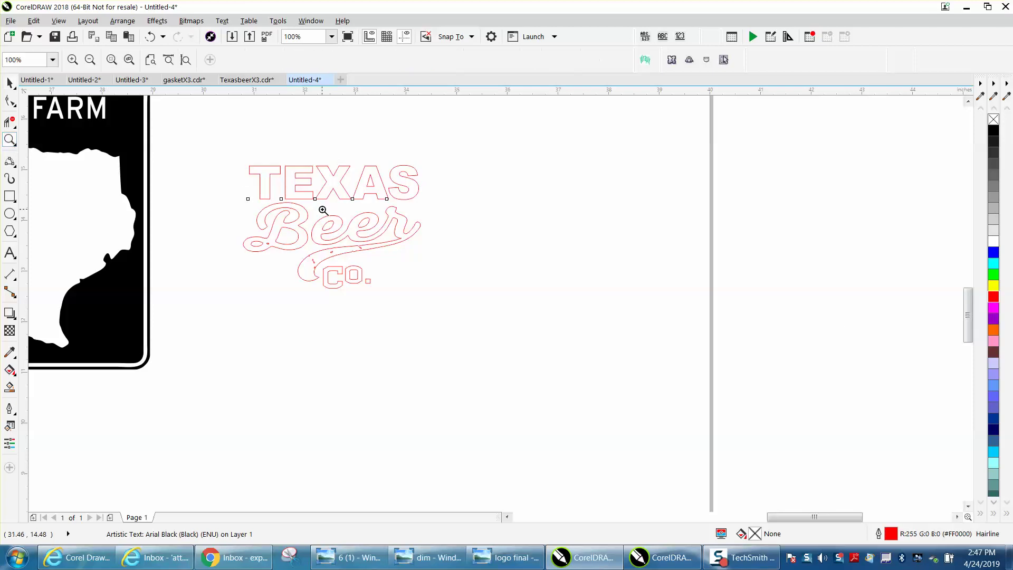
drag(248, 214, 480, 285)
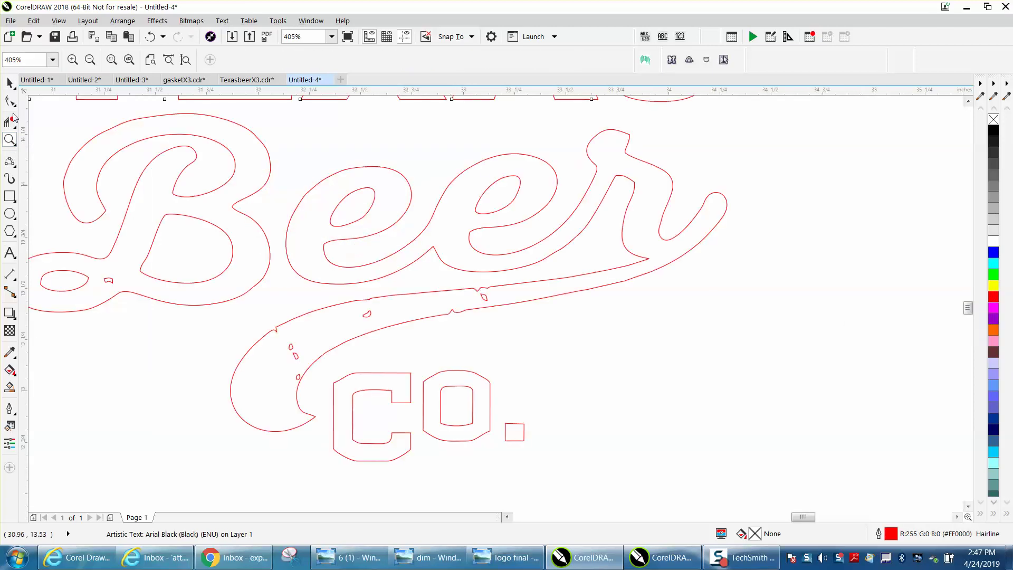
click(9, 100)
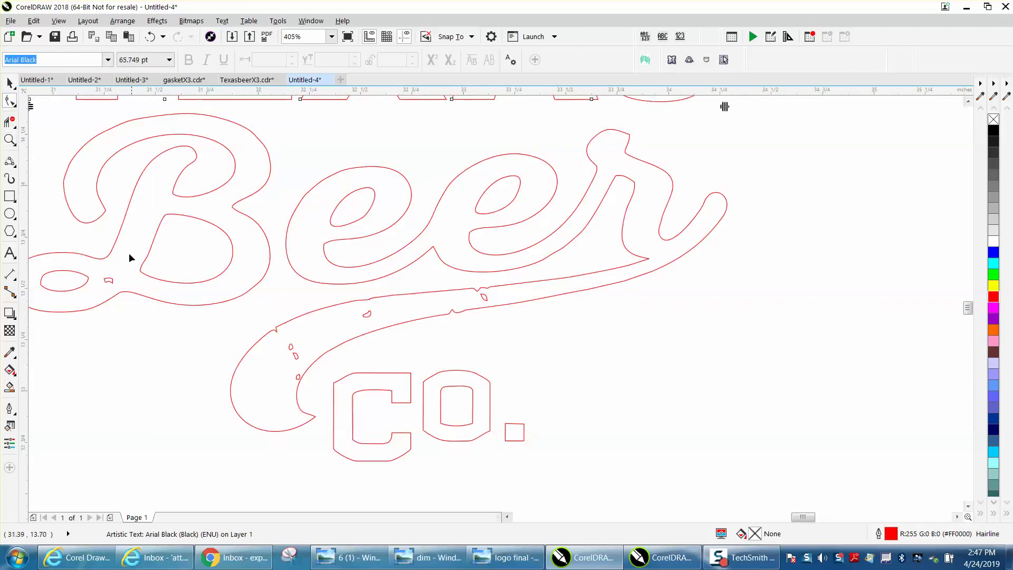
click(109, 279)
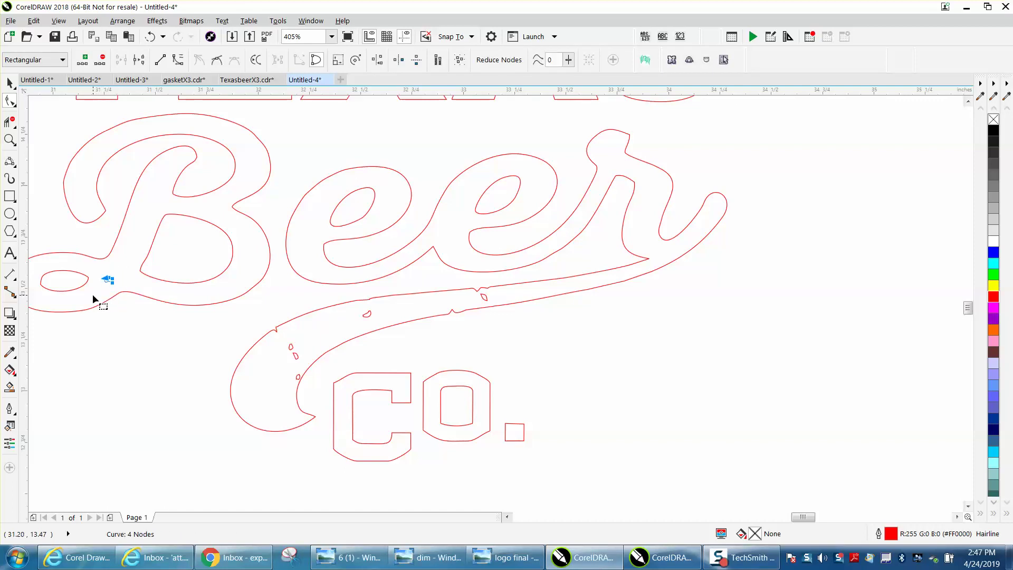
key(Delete)
click(367, 315)
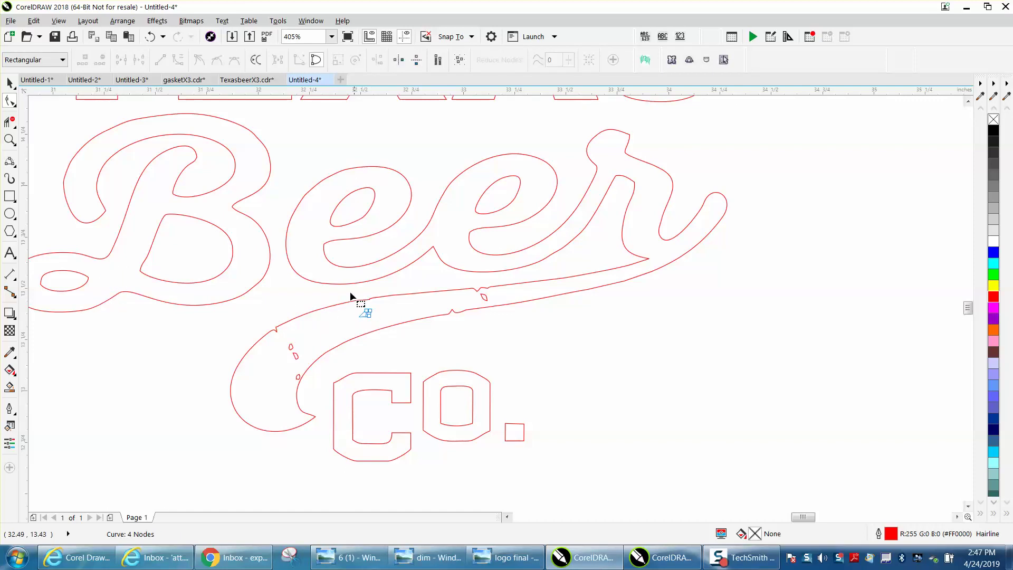
key(Delete)
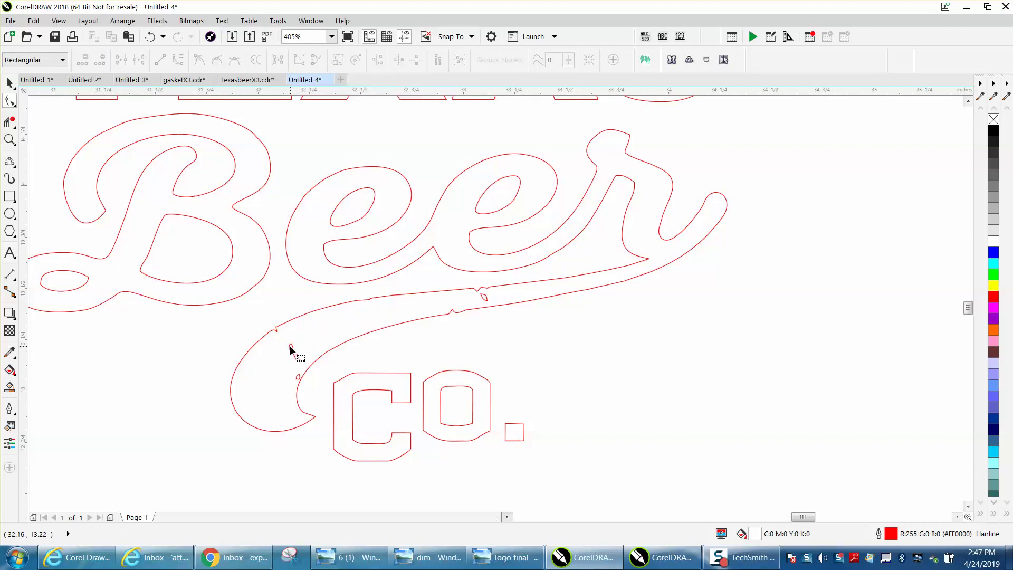
- Delete the remaining stray loop, leftover curve piece and two-node fragment along the swash
click(289, 347)
drag(290, 347, 298, 361)
click(294, 356)
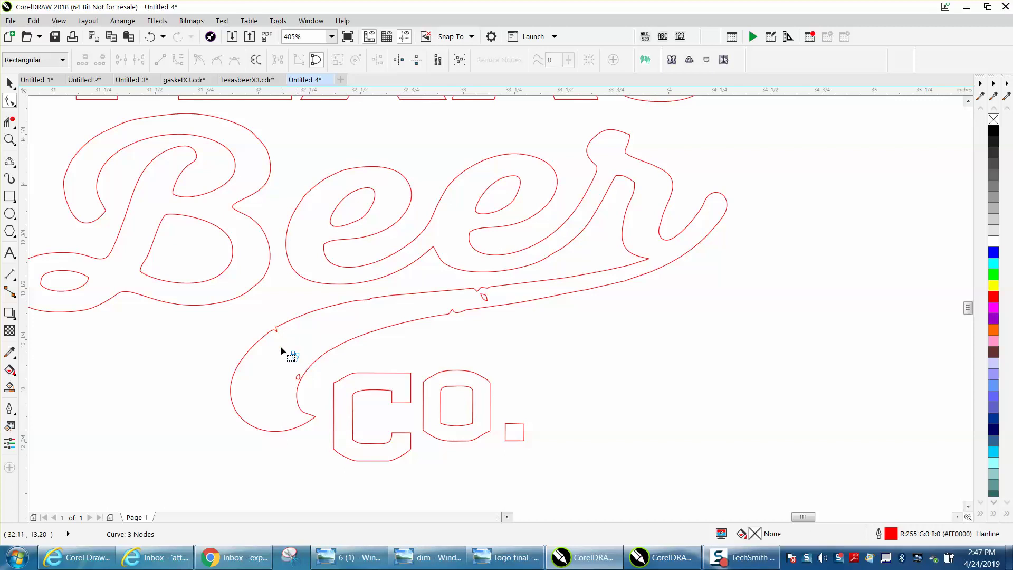
key(Delete)
click(298, 376)
key(Delete)
click(483, 296)
key(Delete)
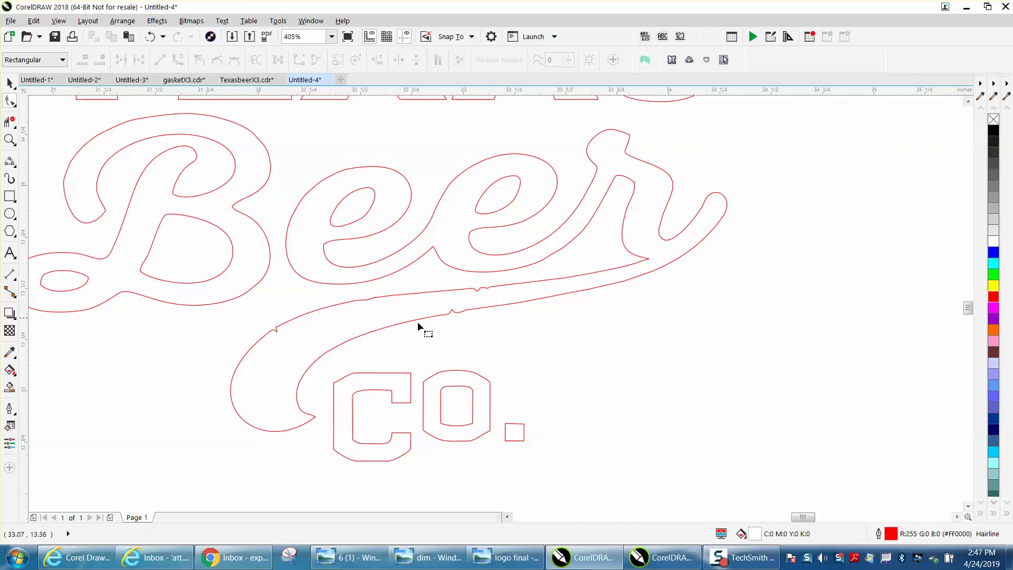
click(15, 104)
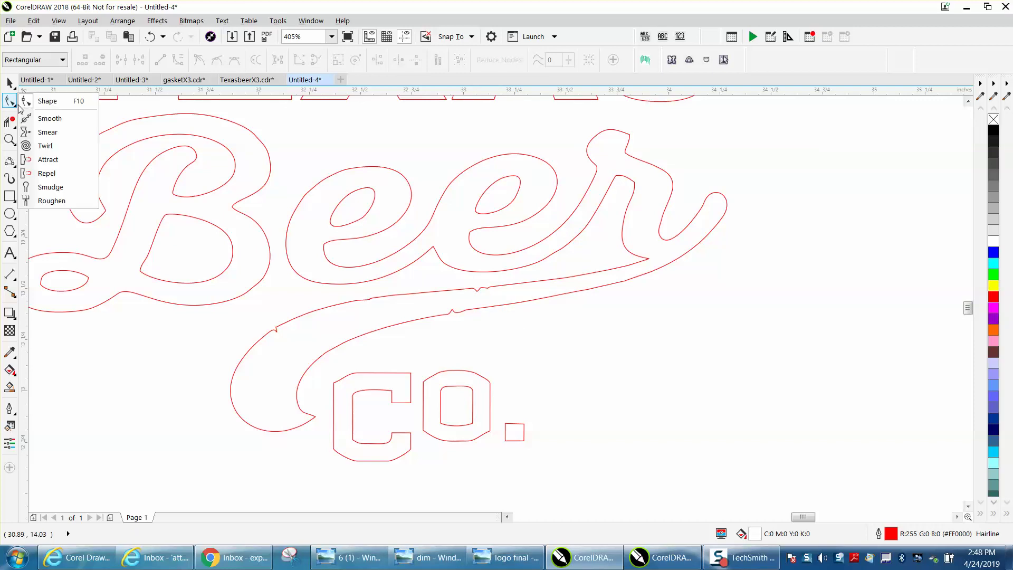
- Brush the Beer swash with the Smooth tool, then undo the smoothing twice
click(42, 117)
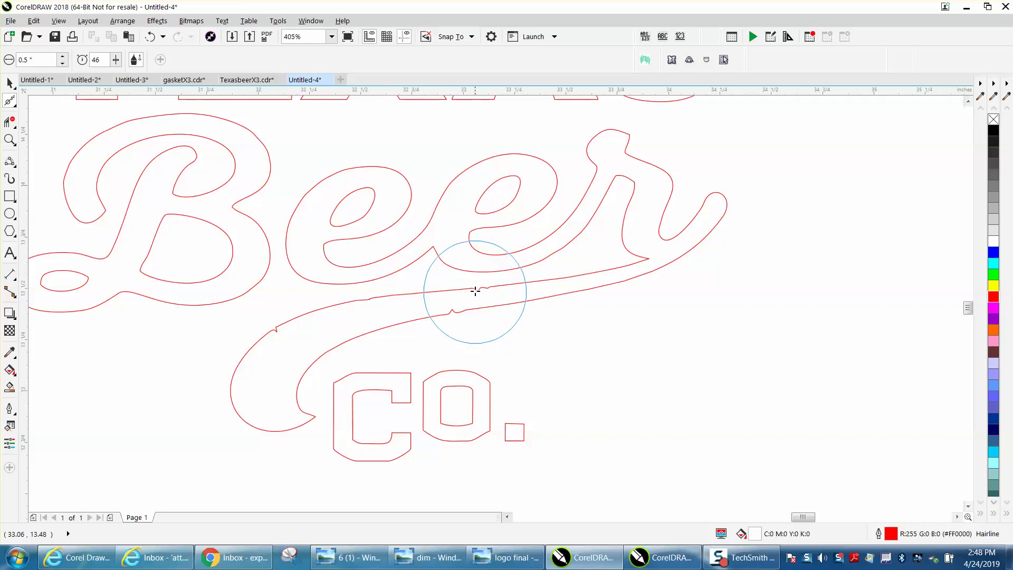
click(500, 286)
mouse_move(501, 286)
mouse_down()
mouse_move(455, 291)
mouse_move(503, 293)
mouse_move(393, 293)
mouse_move(323, 307)
mouse_move(264, 336)
mouse_move(284, 320)
mouse_up()
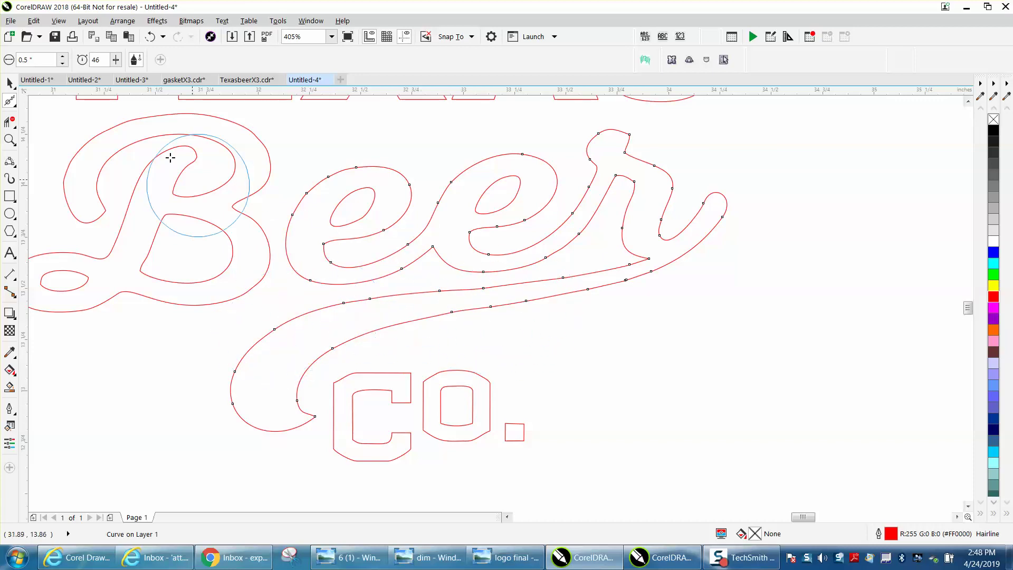
click(150, 37)
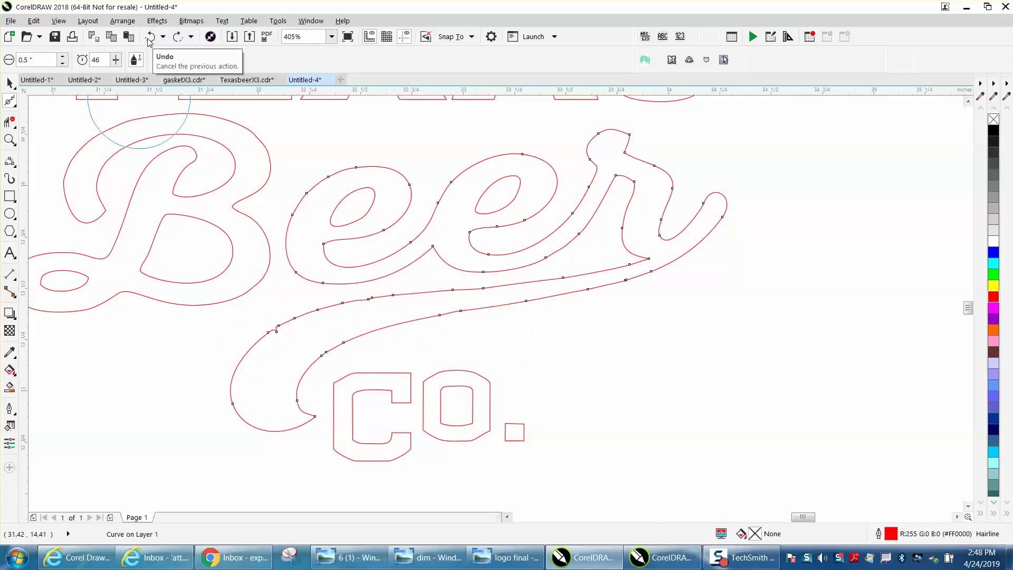
click(151, 37)
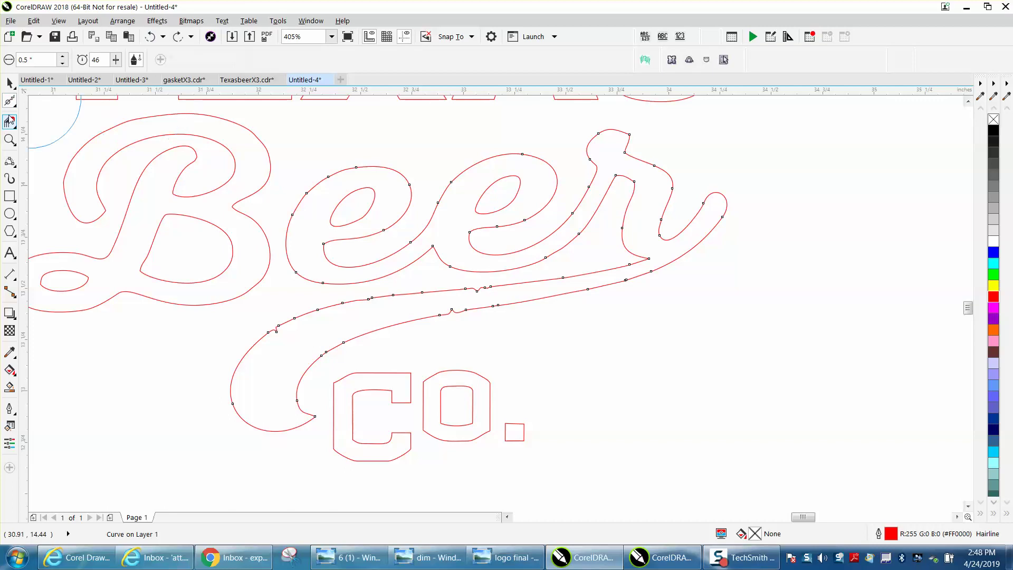
- Zoom in closely on the bumpy section of the Beer swash
click(13, 103)
click(47, 101)
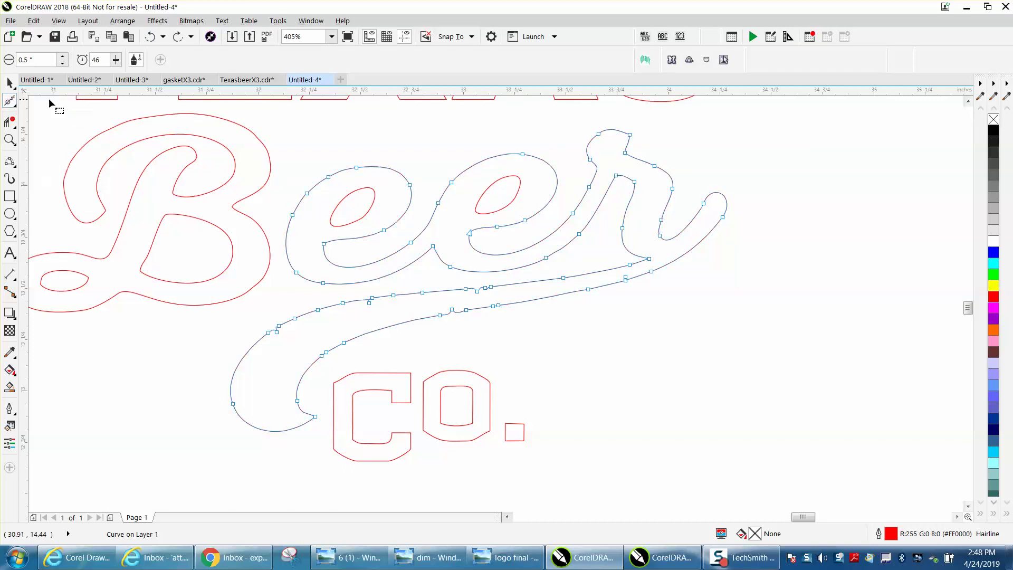
click(9, 139)
drag(368, 278, 579, 338)
- Delete the bump peak, V-dip, notch and other stray single nodes on the swash
click(9, 101)
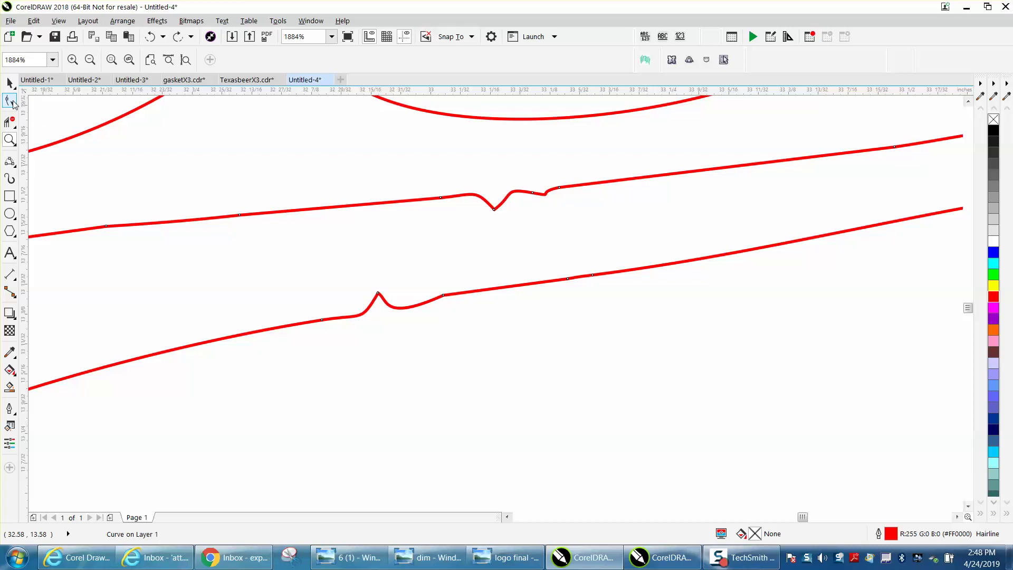
click(378, 294)
key(Delete)
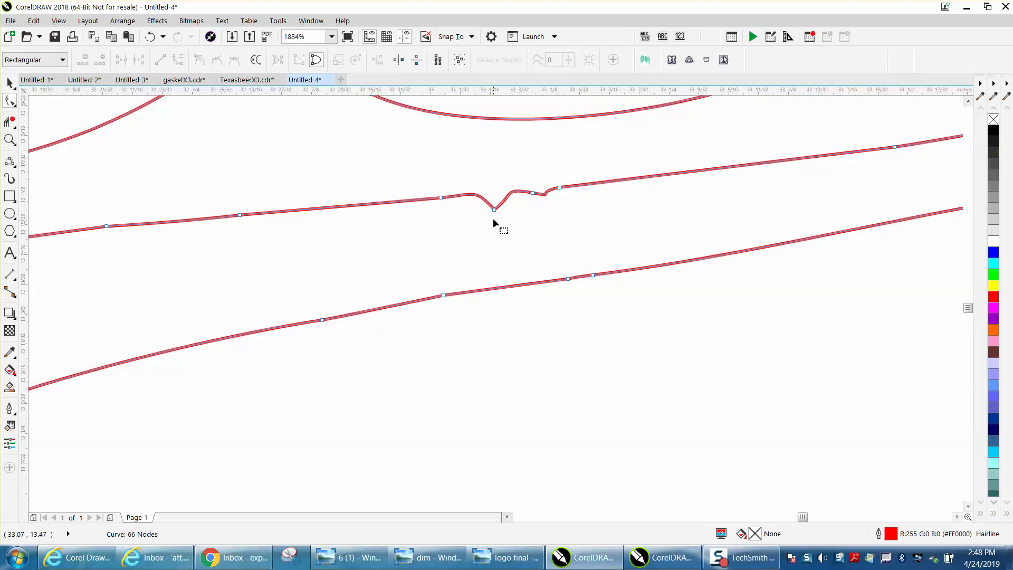
click(493, 210)
key(Delete)
click(532, 194)
key(Delete)
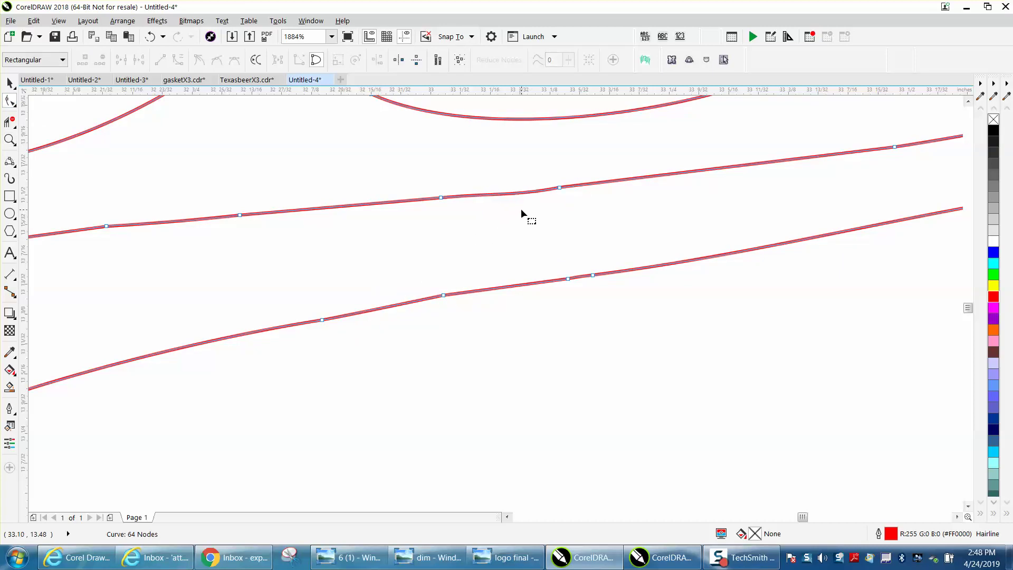
click(560, 188)
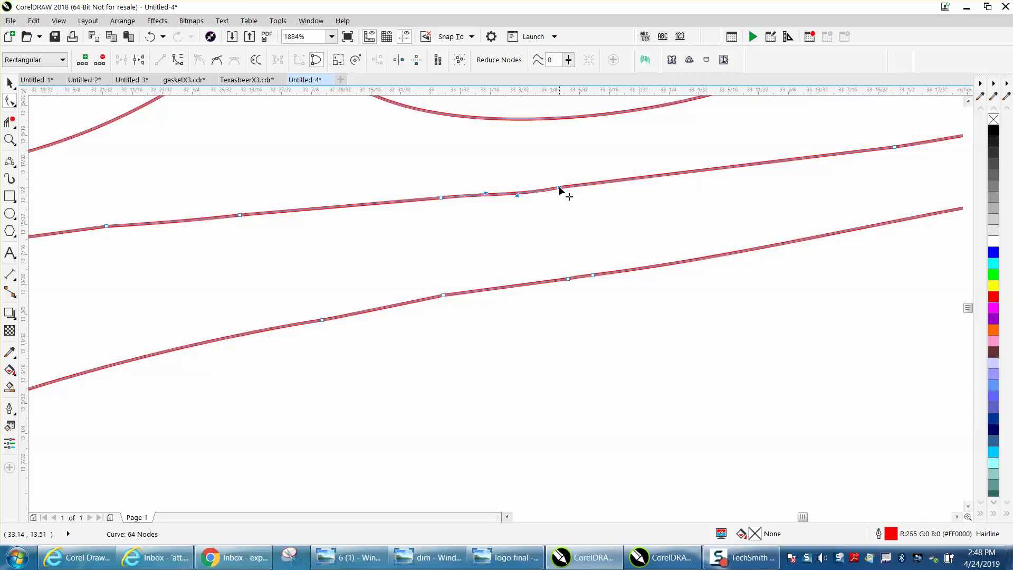
key(Delete)
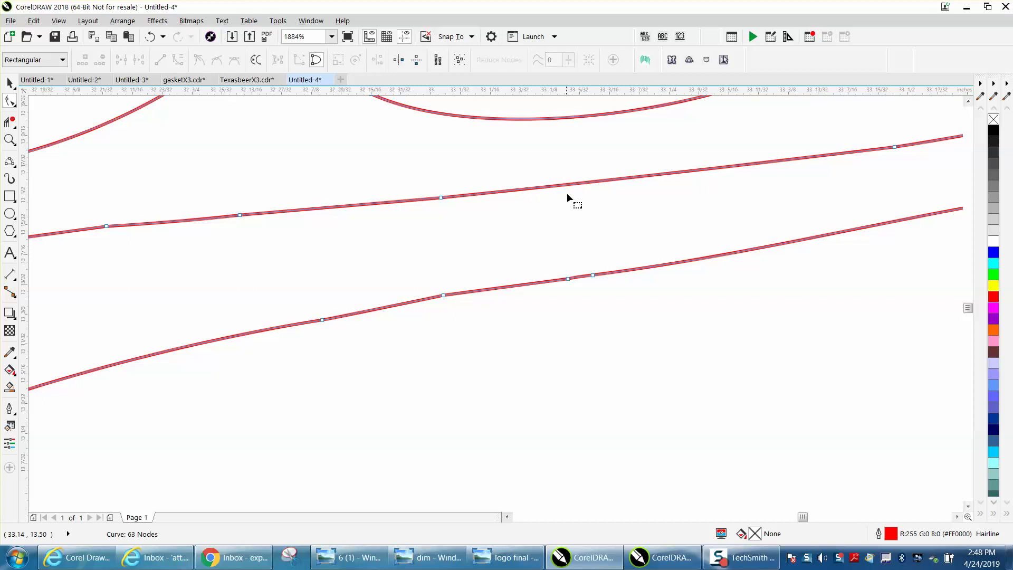
click(443, 295)
key(Delete)
scroll(396, 276, down, 4)
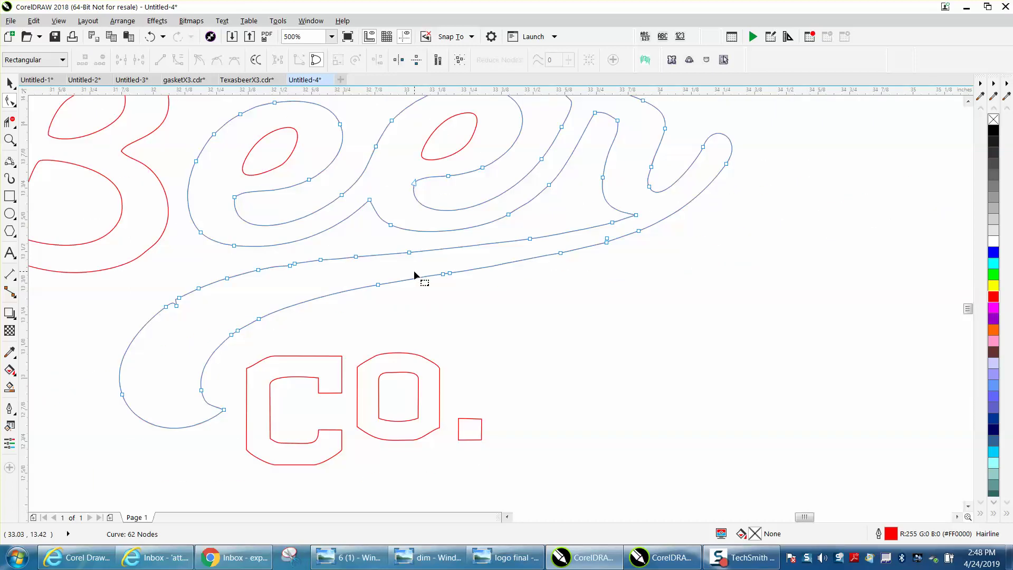
click(176, 305)
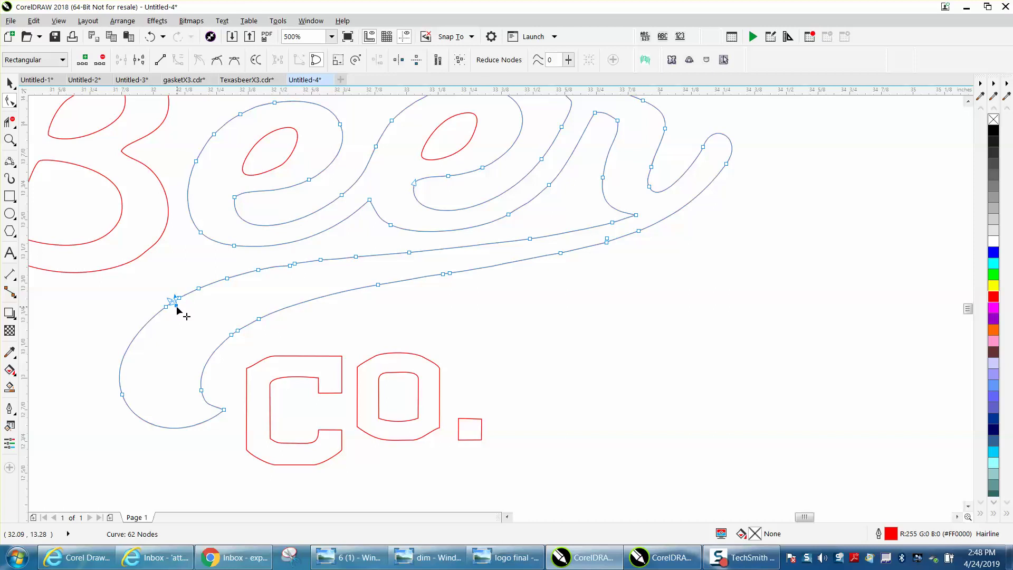
key(Delete)
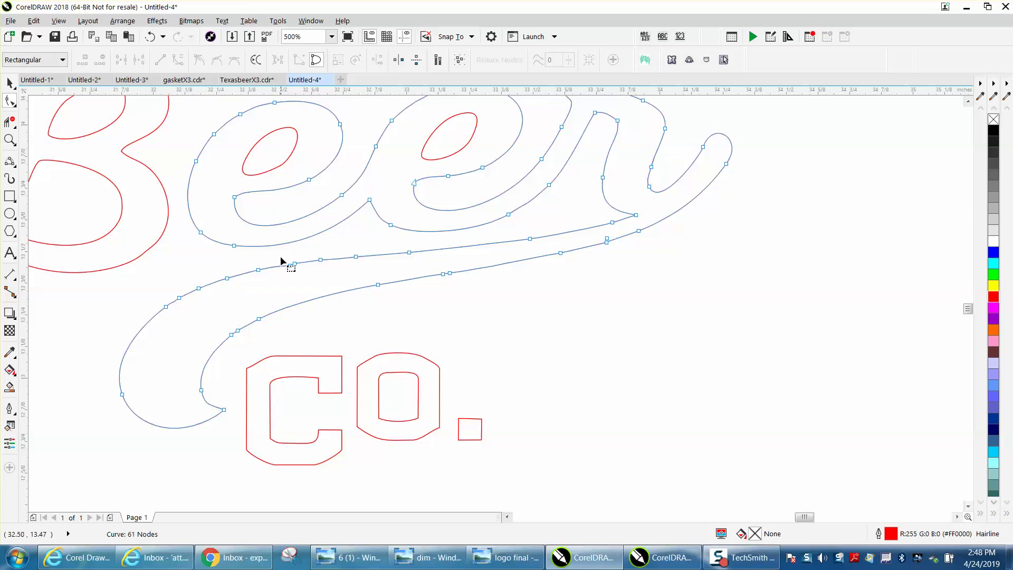
- Delete five more pairs of surplus nodes, bringing the swash down to 51 nodes
drag(308, 270, 309, 270)
key(Delete)
drag(433, 289, 432, 289)
key(Delete)
drag(598, 250, 598, 250)
key(Delete)
drag(250, 323, 220, 343)
key(Delete)
drag(216, 279, 174, 310)
key(Delete)
scroll(188, 303, down, 2)
- Move the white Texas shape 6 inches right onto the logo with a red hairline outline
scroll(260, 298, down, 2)
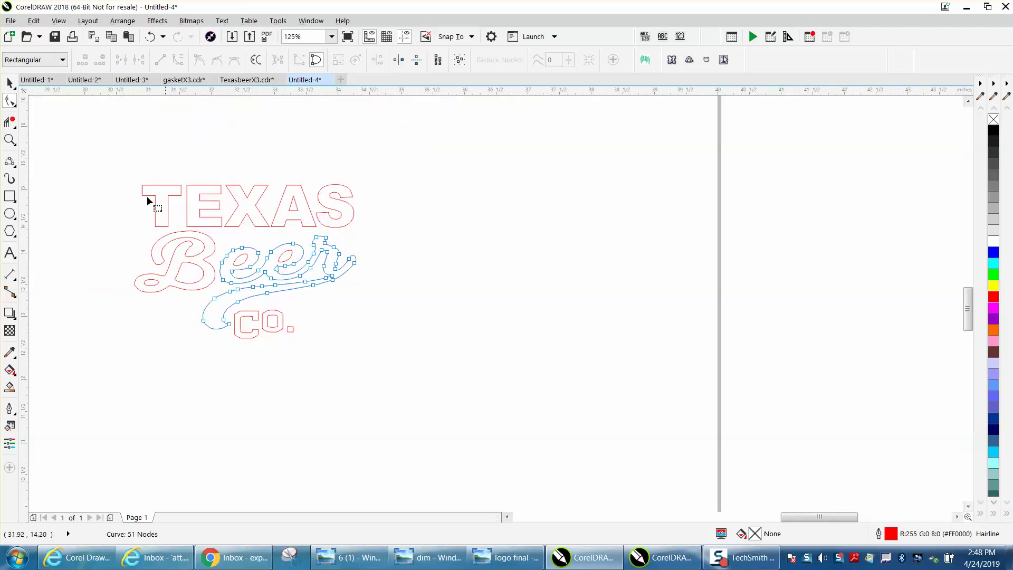
key(space)
scroll(540, 222, down, 2)
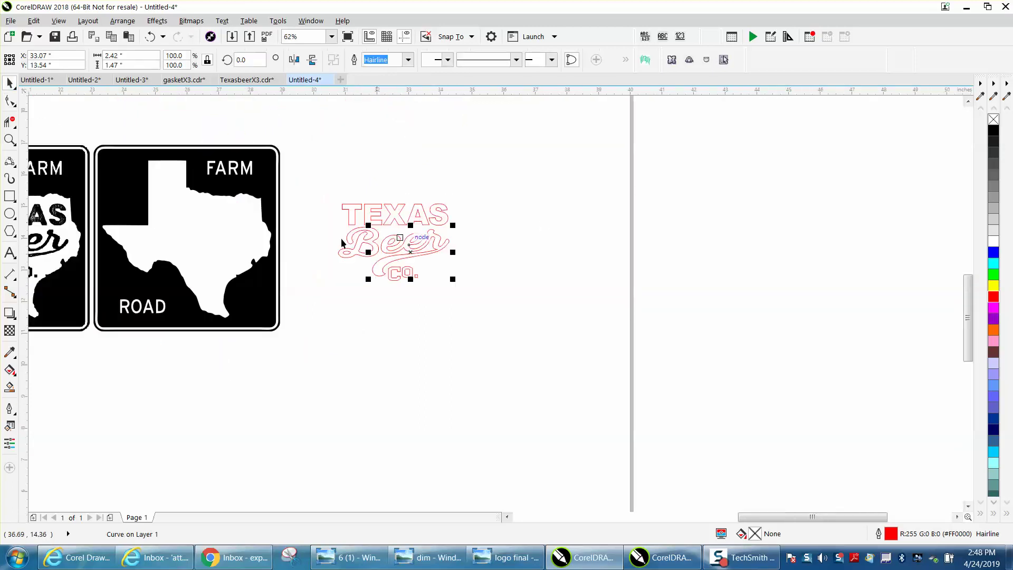
click(238, 238)
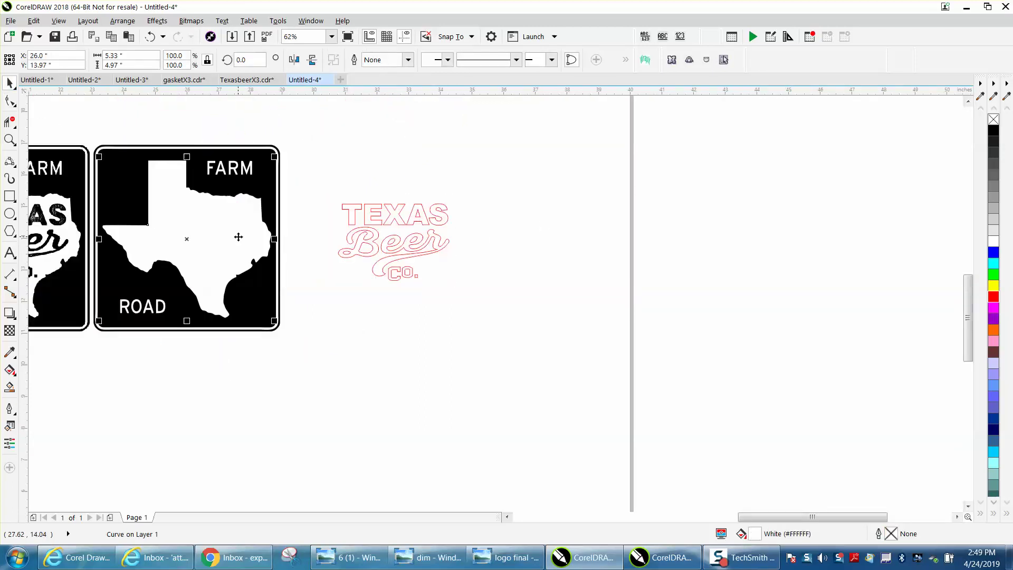
key(ctrl+z)
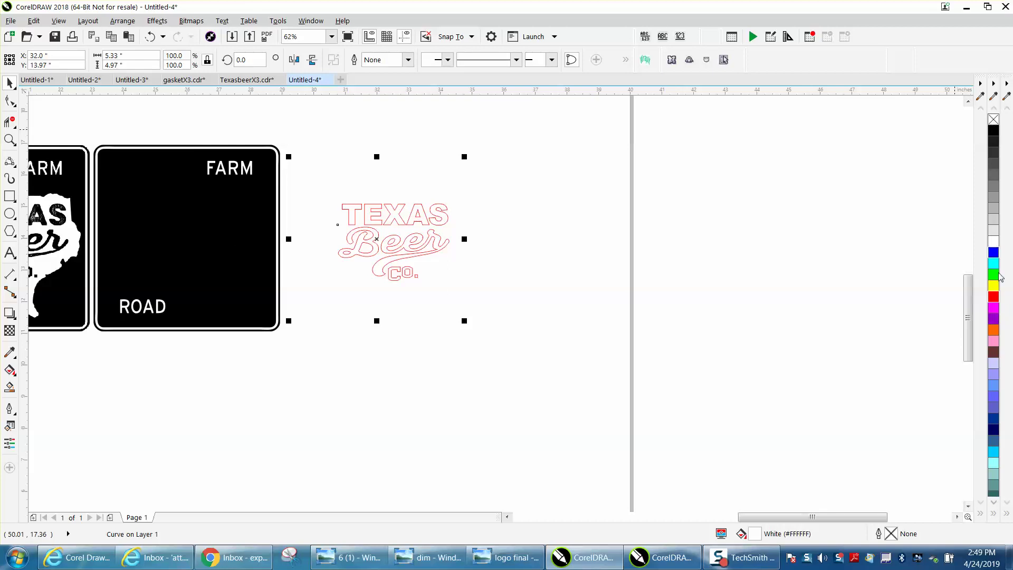
right_click(992, 298)
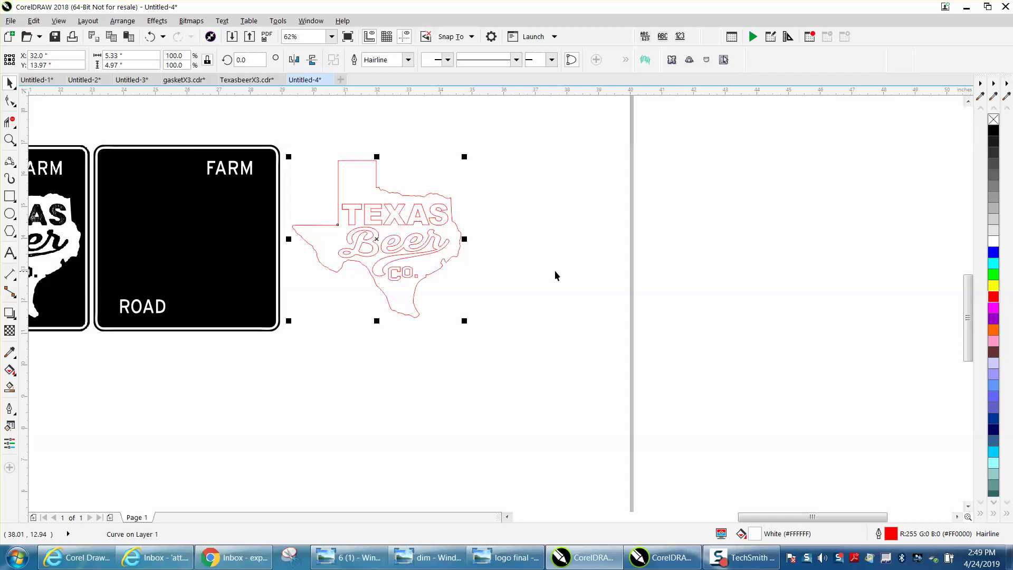
- Move FARM 6 inches right, outline it in red and remove its fill
drag(185, 135, 278, 193)
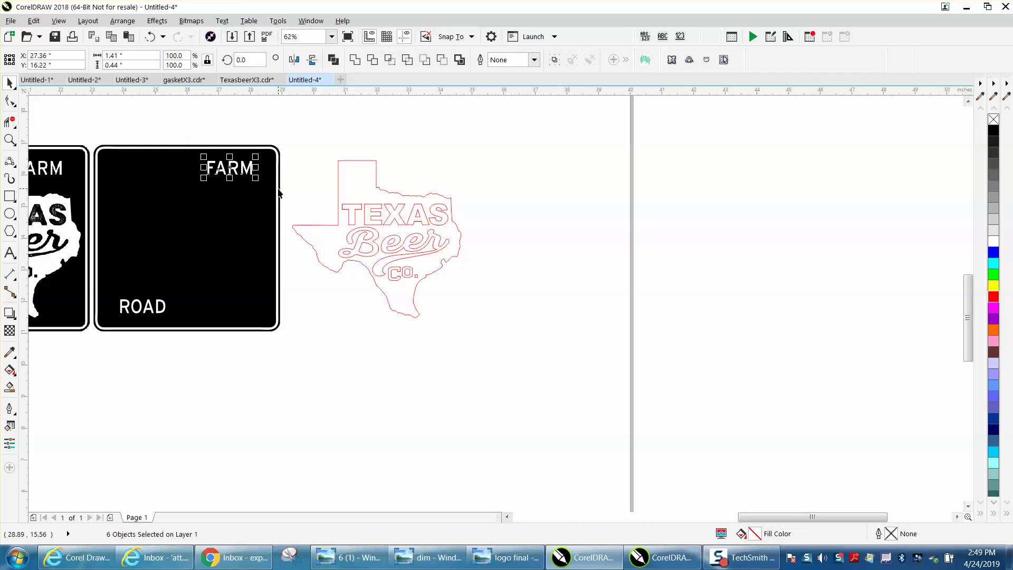
key(ctrl+r)
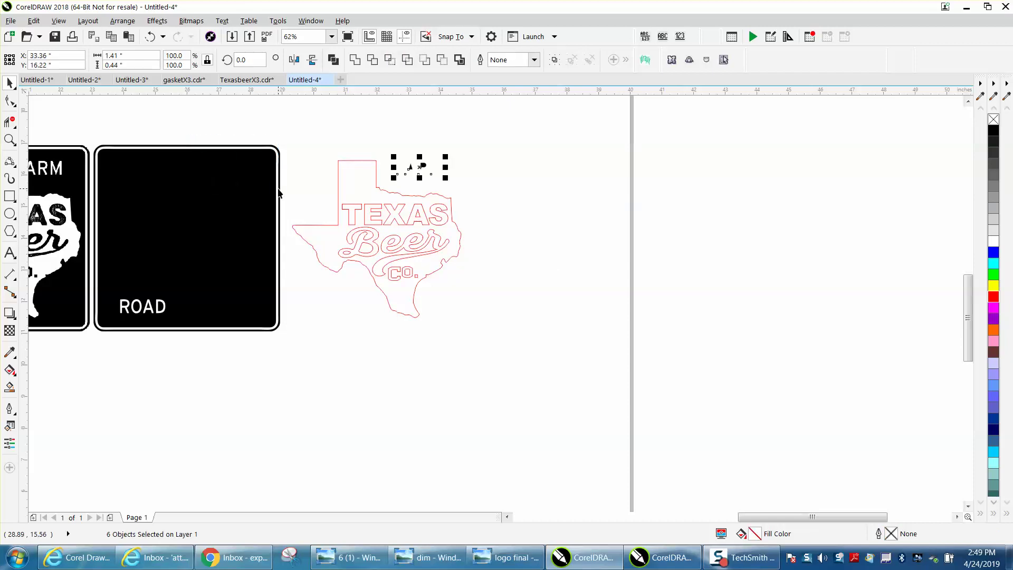
right_click(994, 300)
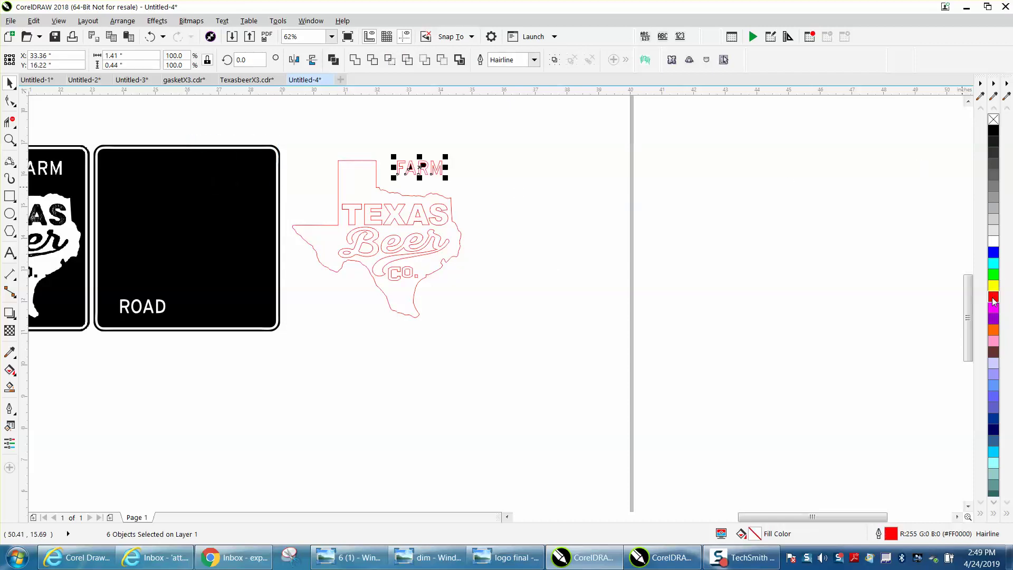
click(994, 120)
- Move ROAD beside the Texas outline with no fill and a red hairline outline
drag(111, 347, 179, 293)
key(ctrl+r)
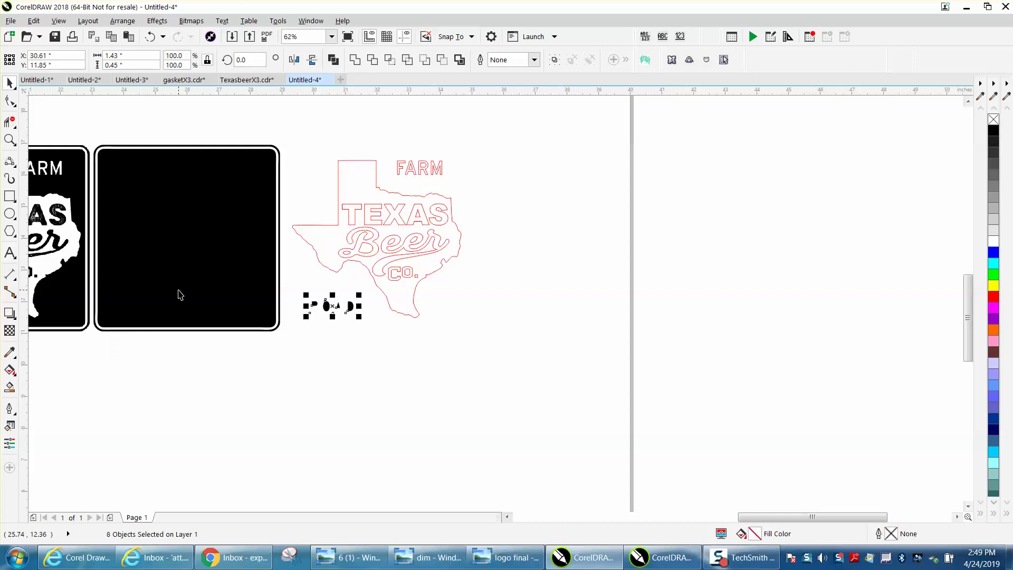
click(993, 122)
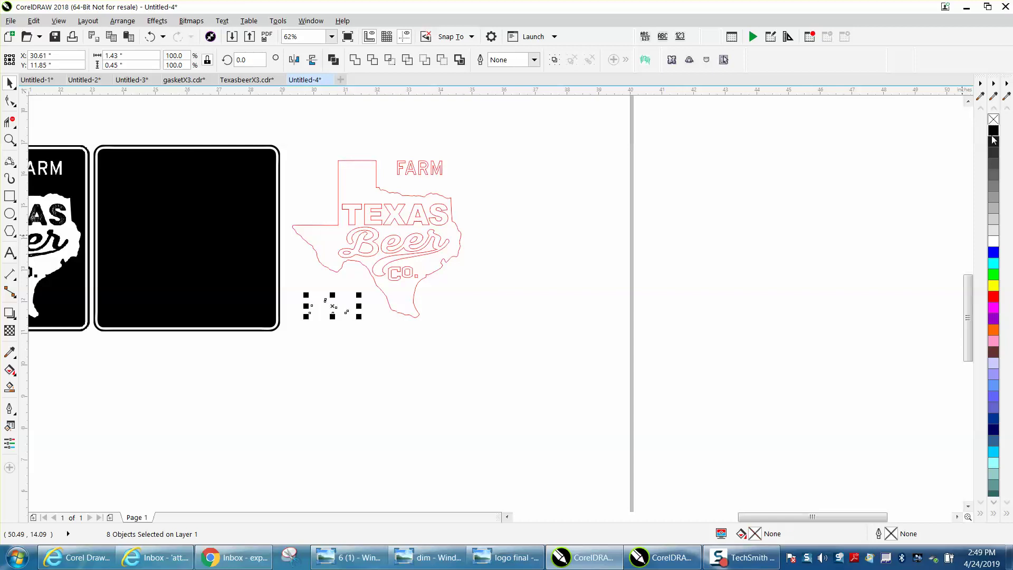
right_click(993, 297)
click(219, 236)
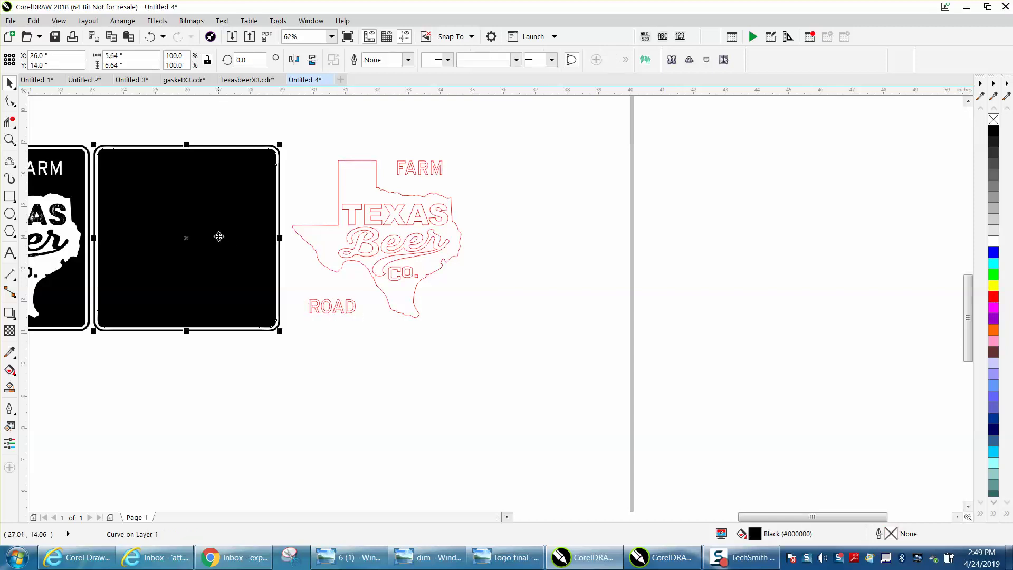
- Turn the black inner rectangle into an unfilled red hairline outline inside the frame
key(Right)
key(Right)
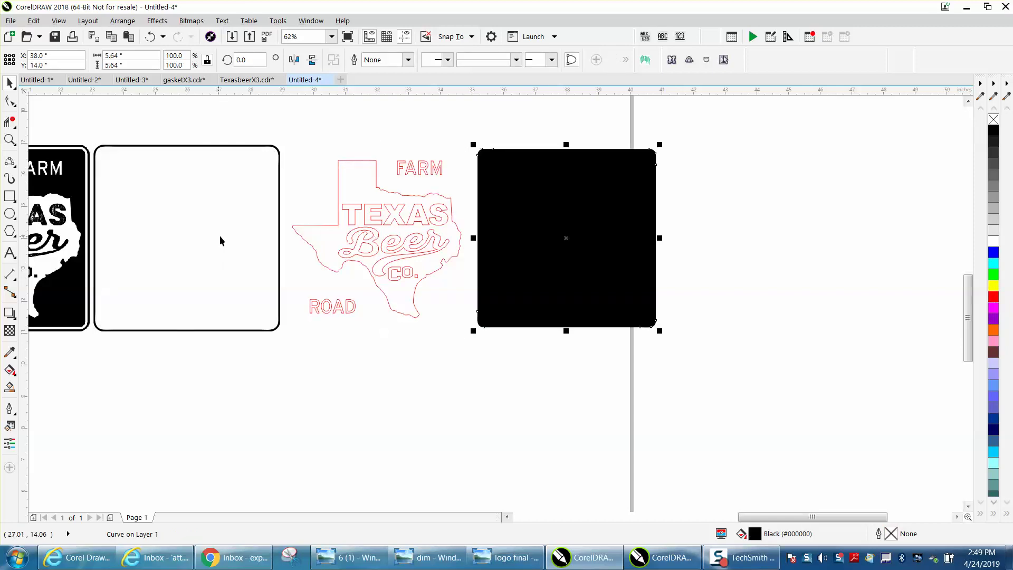
click(993, 121)
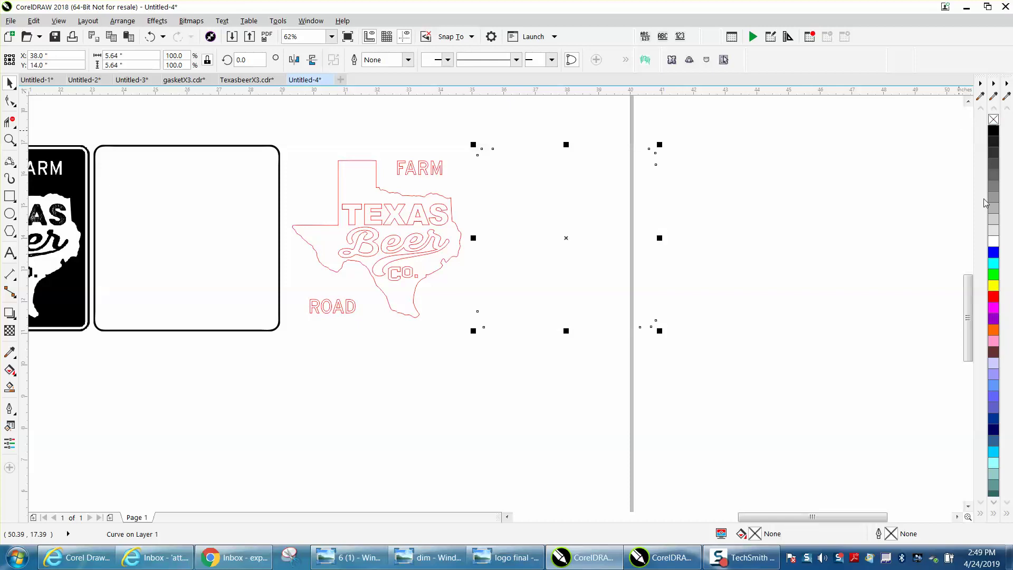
right_click(994, 298)
key(Left)
key(Left)
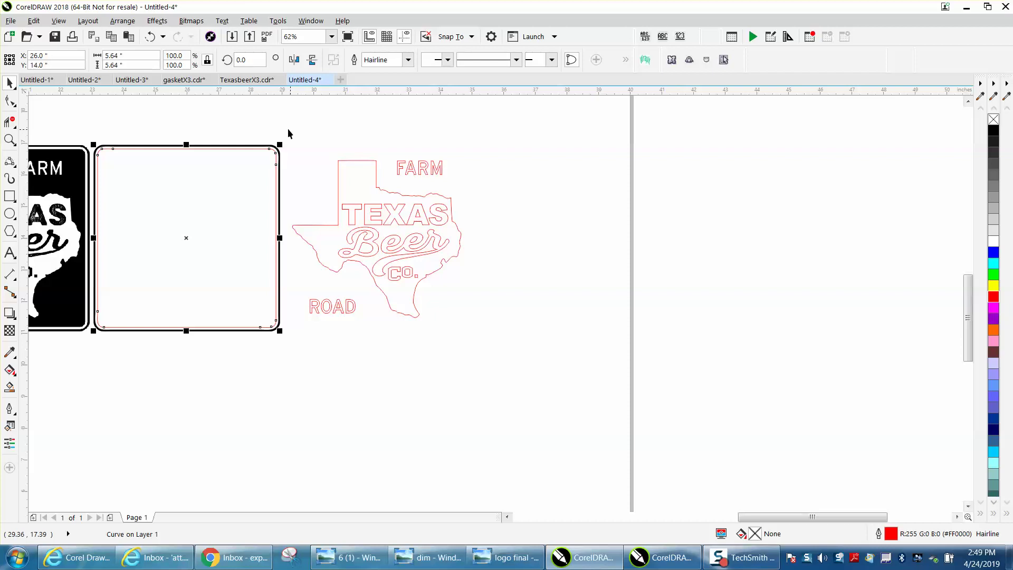
- Move the whole traced Texas logo into the empty sign frame and zoom in on it
drag(284, 133, 512, 326)
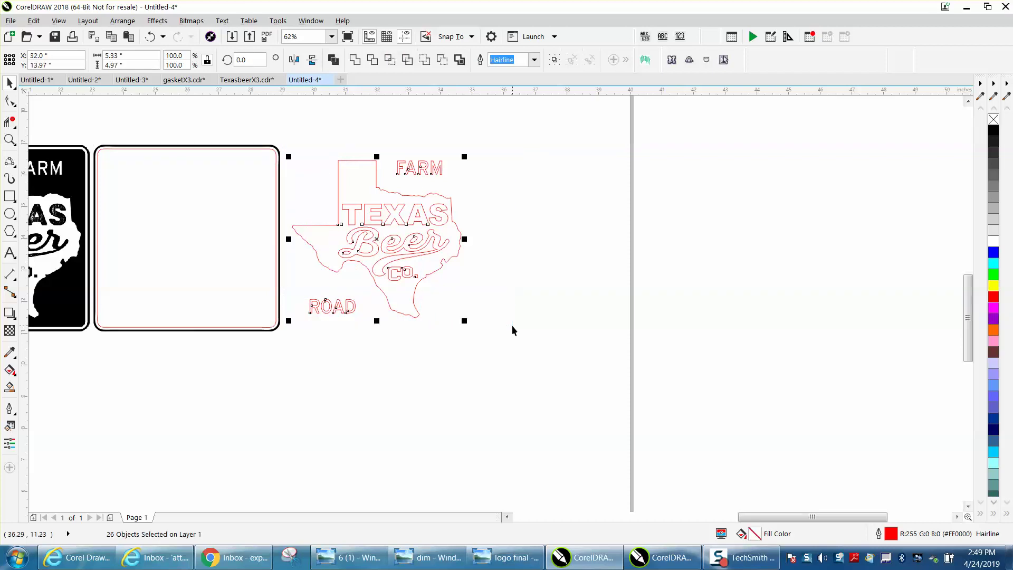
key(Left)
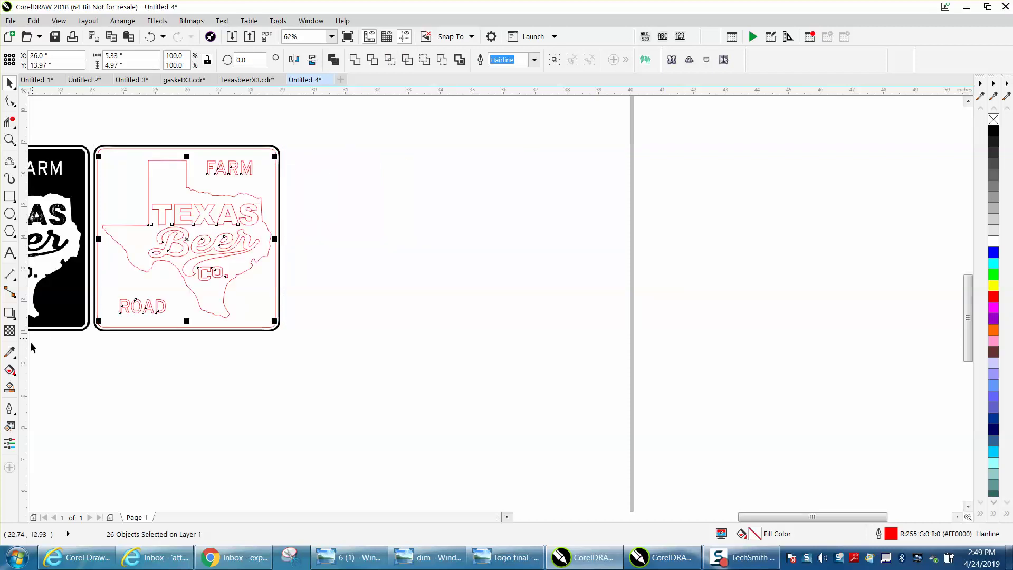
click(10, 386)
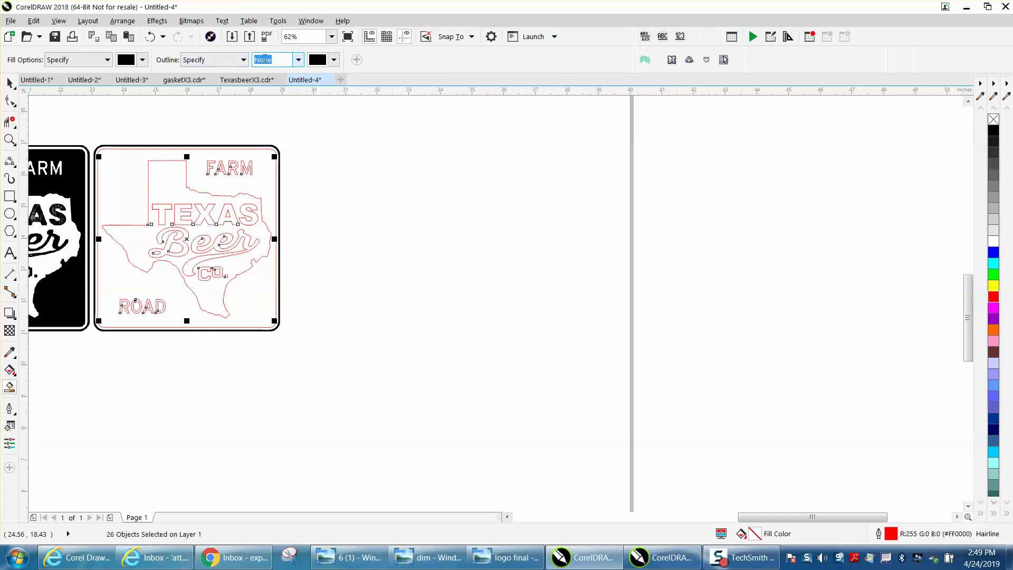
click(9, 140)
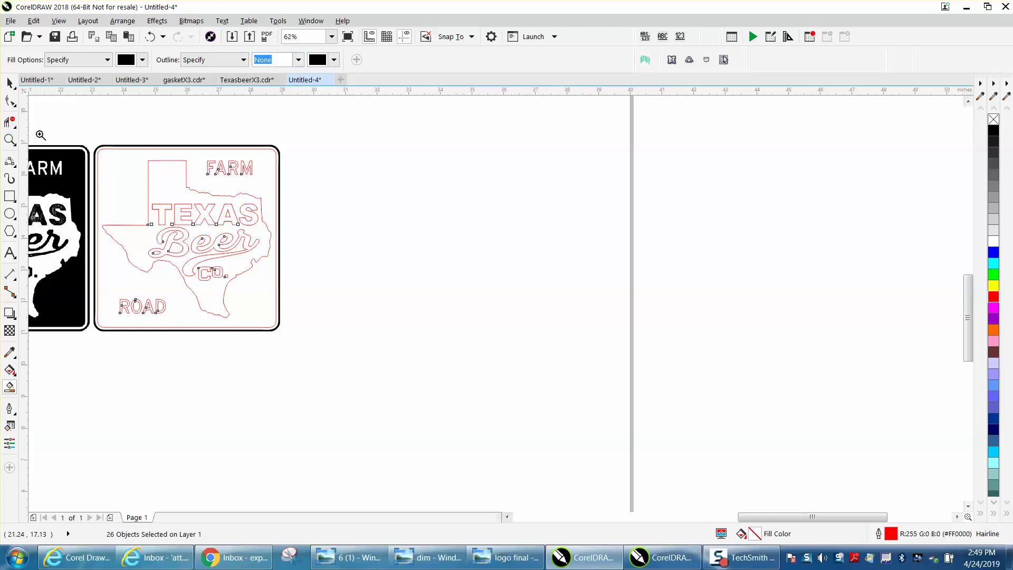
drag(79, 137, 372, 352)
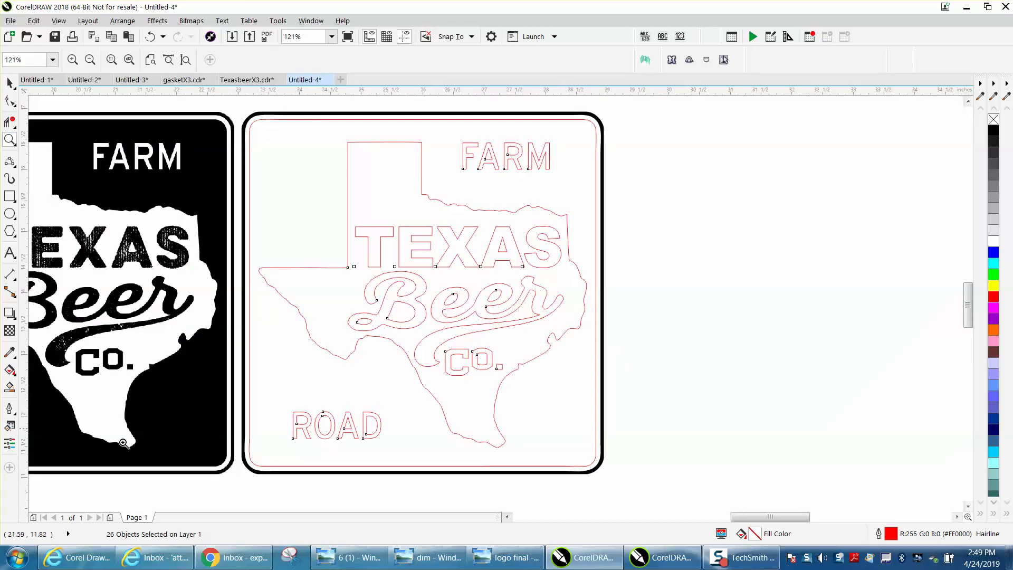
- Smart-fill the sign background and the TEXAS and Beer letters solid black
click(10, 387)
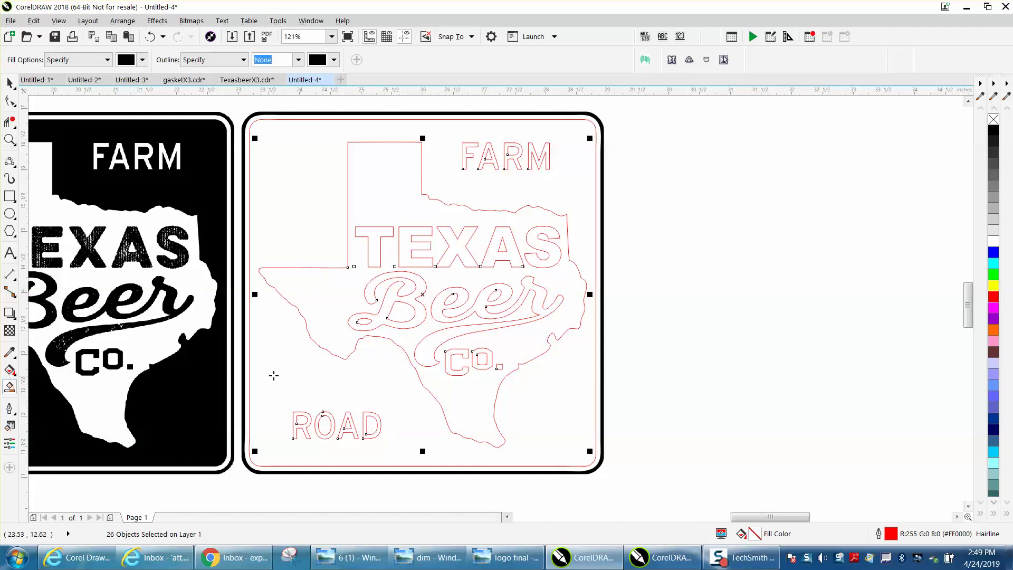
click(274, 375)
click(375, 263)
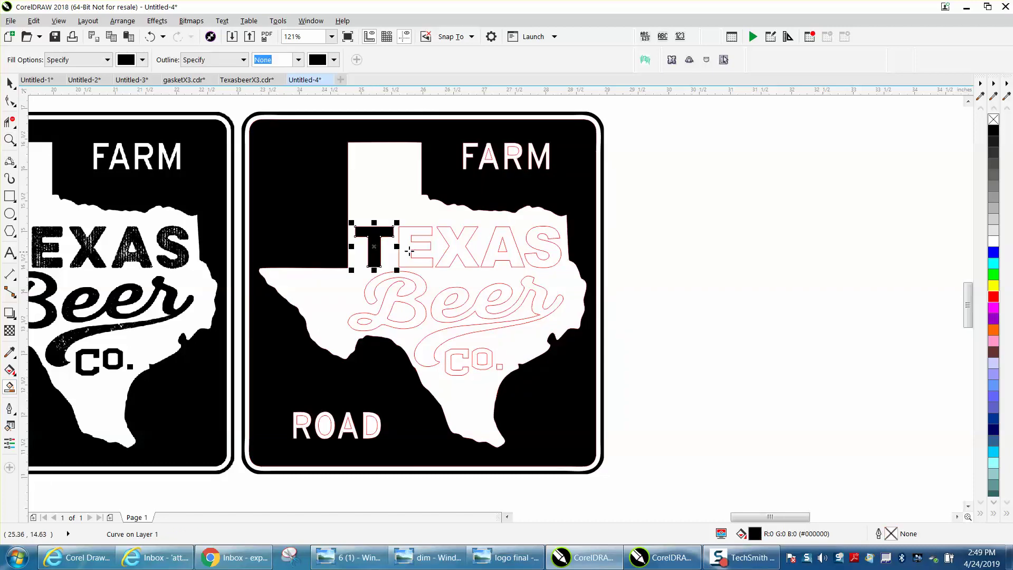
click(413, 246)
click(455, 246)
click(515, 246)
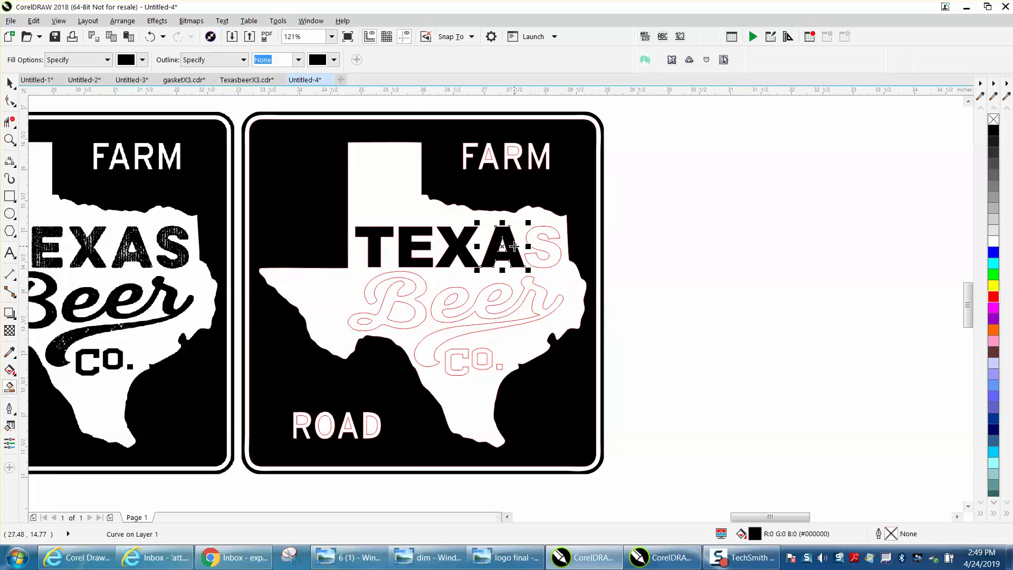
click(540, 243)
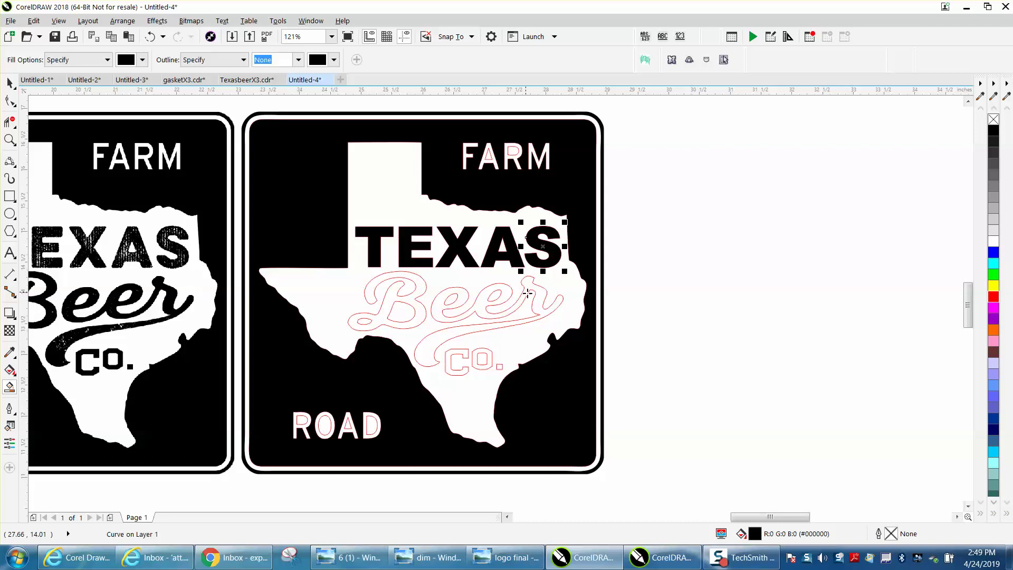
click(540, 297)
click(429, 305)
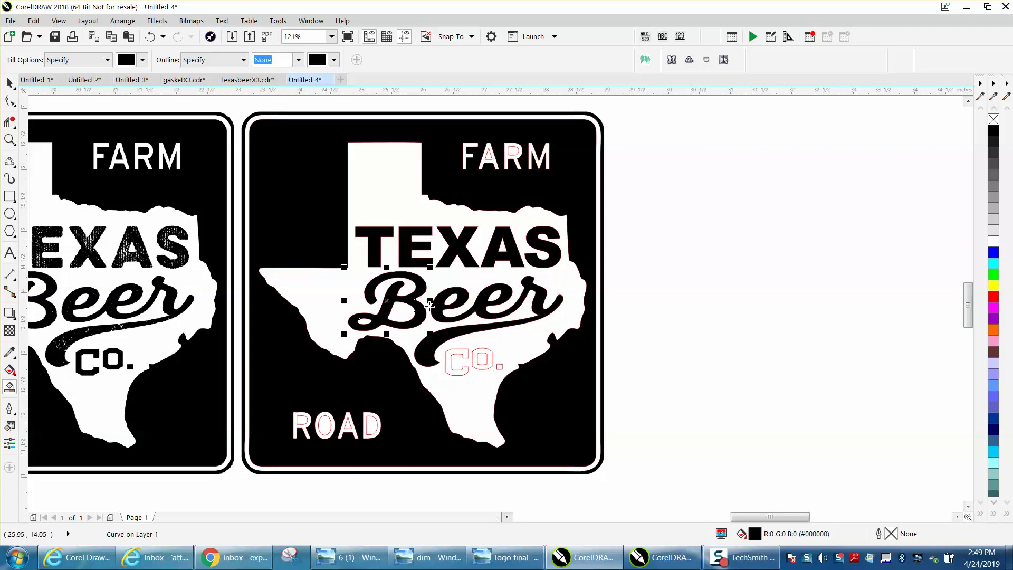
- Fill the CO., ROAD and FARM letters solid black
click(448, 369)
click(477, 359)
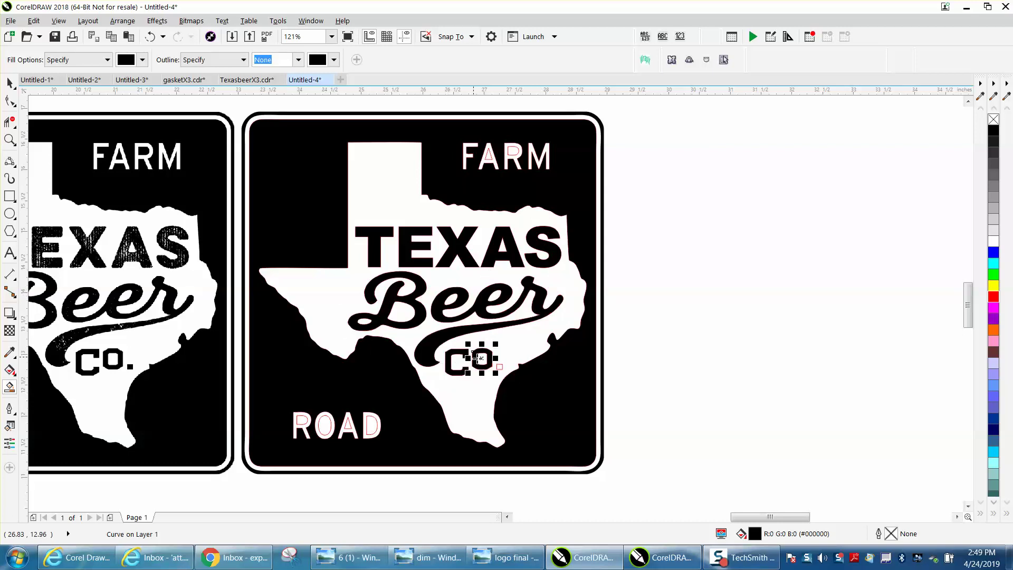
click(373, 424)
click(348, 425)
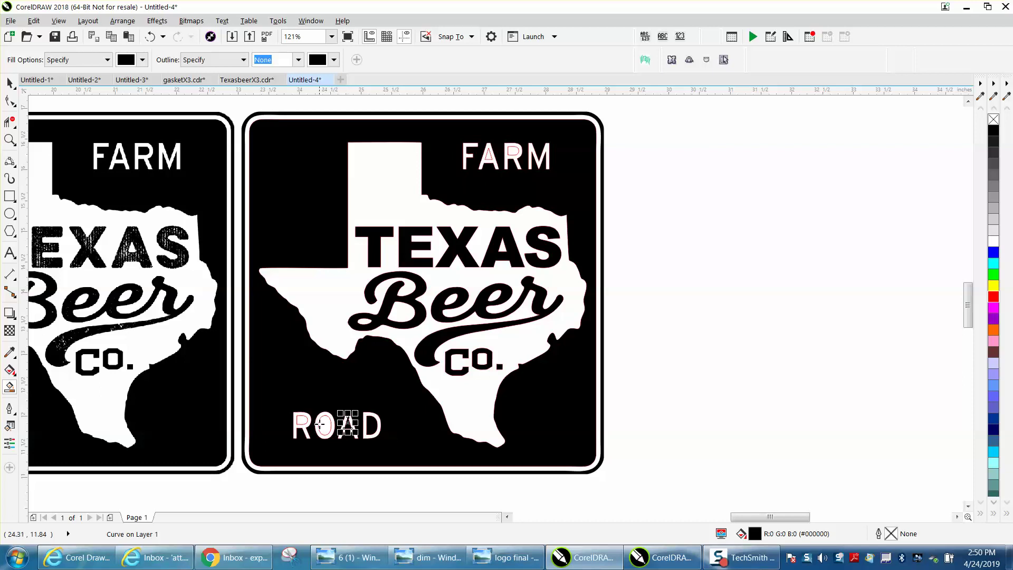
click(323, 424)
click(303, 420)
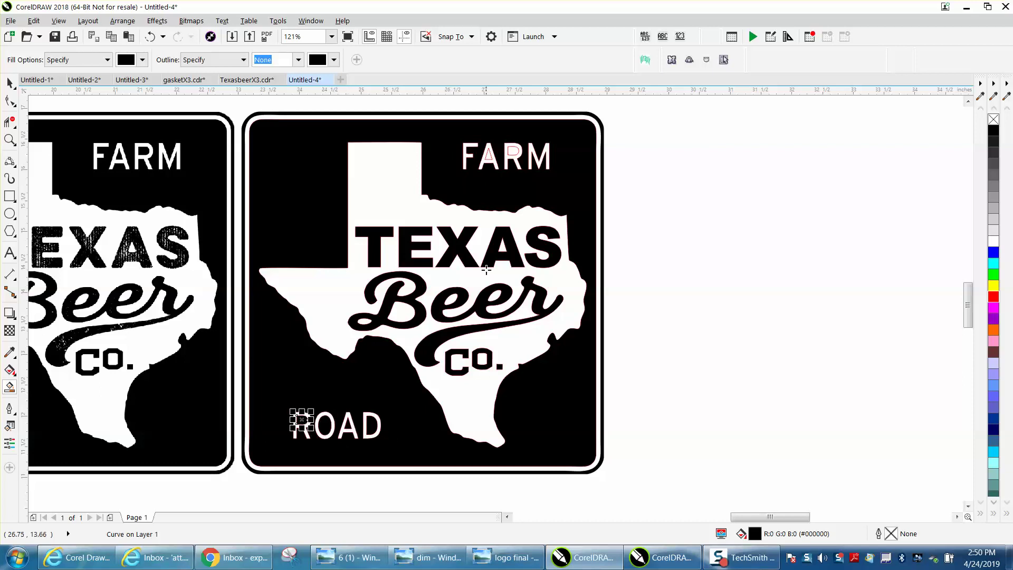
click(489, 155)
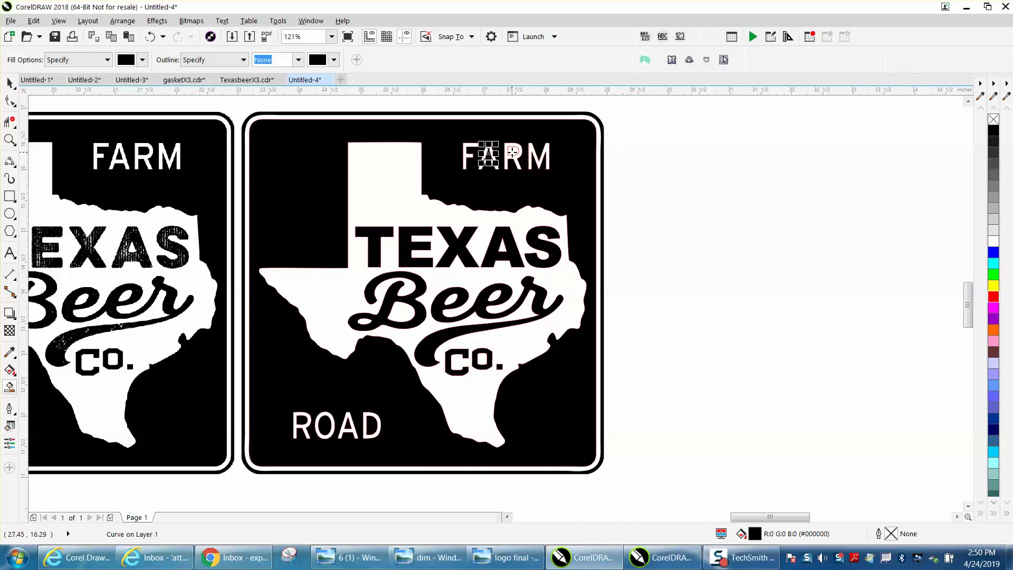
click(512, 152)
click(10, 83)
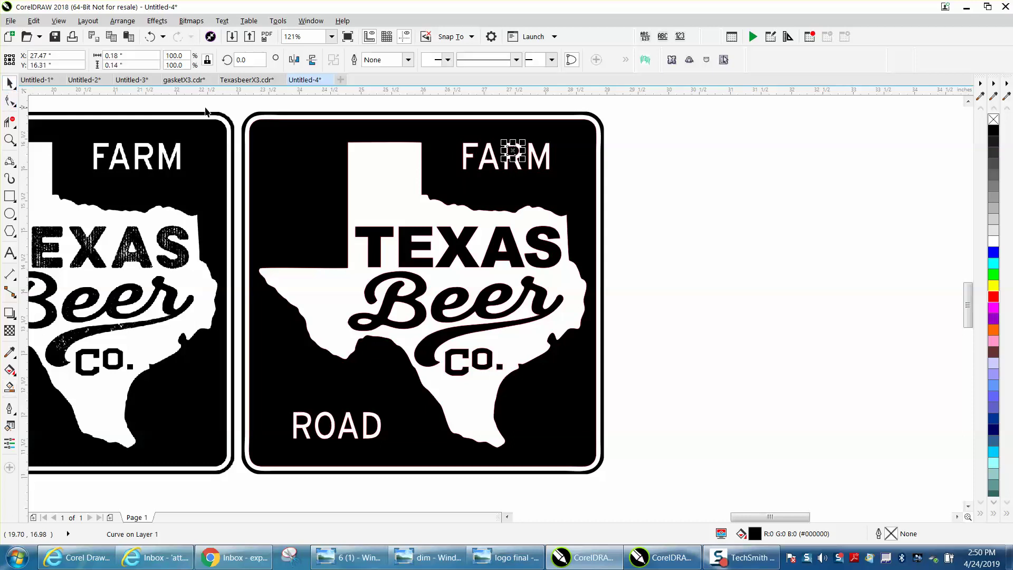
drag(228, 102, 669, 480)
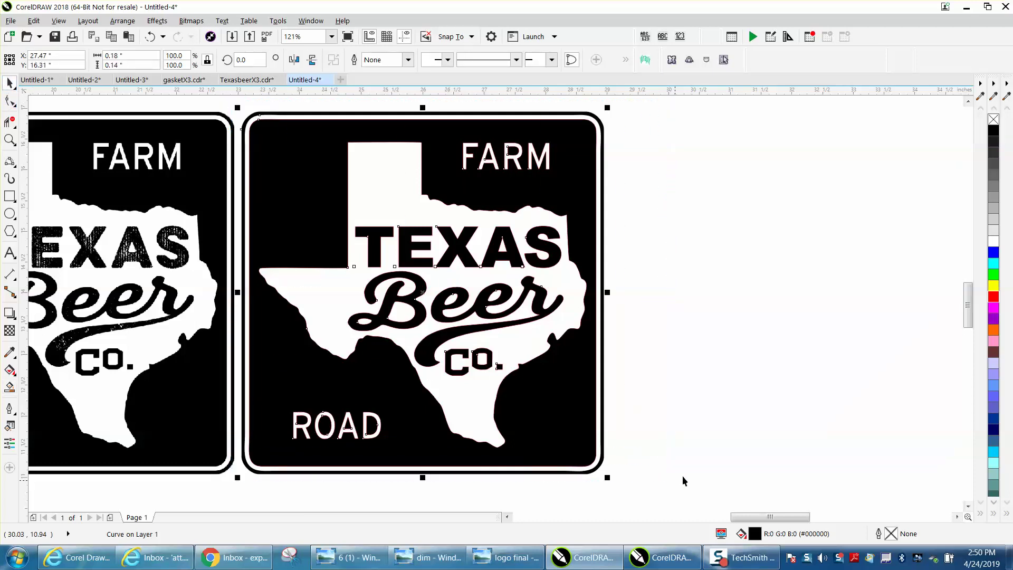
- Remove outlines from all 46 sign objects and zoom to view both signs together
right_click(993, 120)
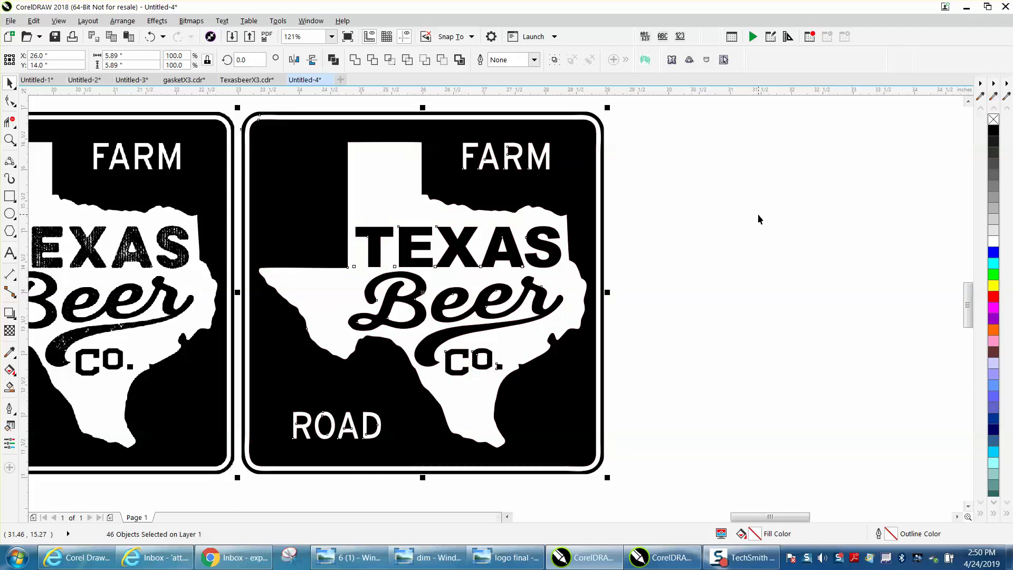
scroll(757, 218, down, 5)
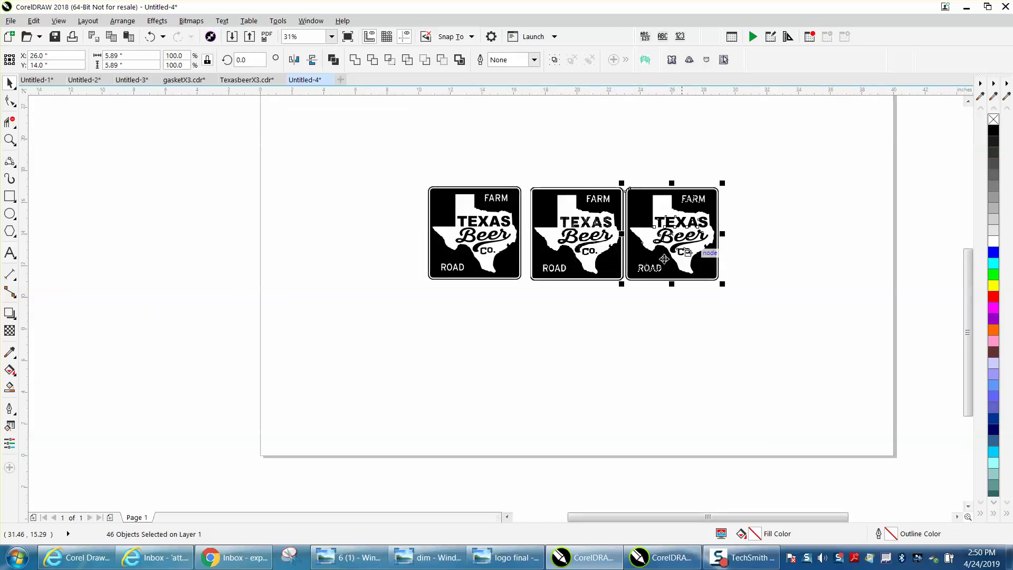
click(9, 139)
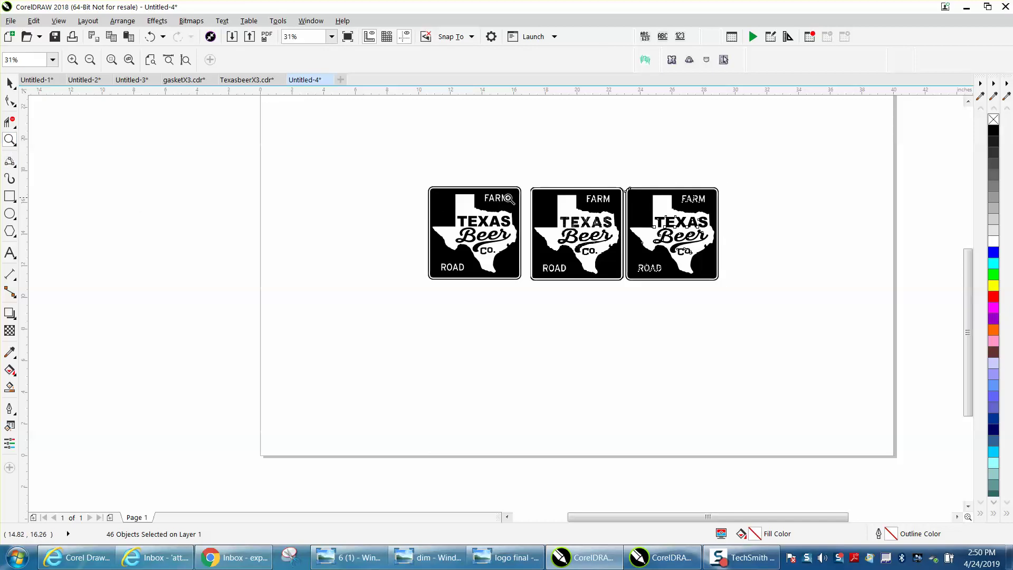
drag(521, 182, 742, 289)
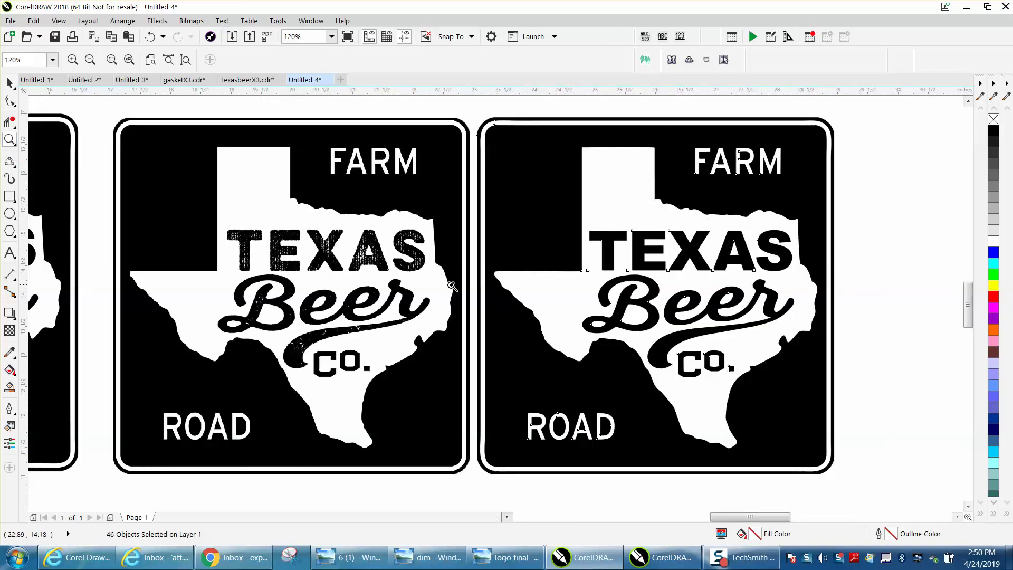